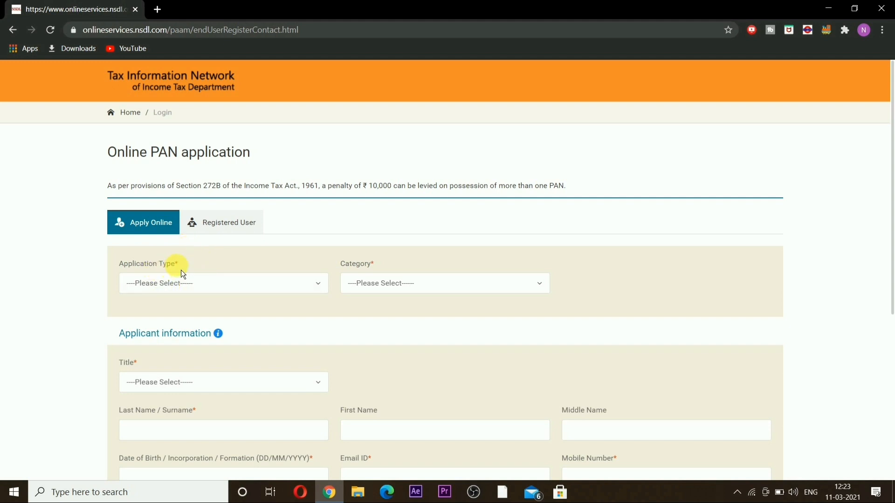
- Choose 'New PAN - Indian Citizen (Form 49A)' as application type and INDIVIDUAL as category
click(188, 284)
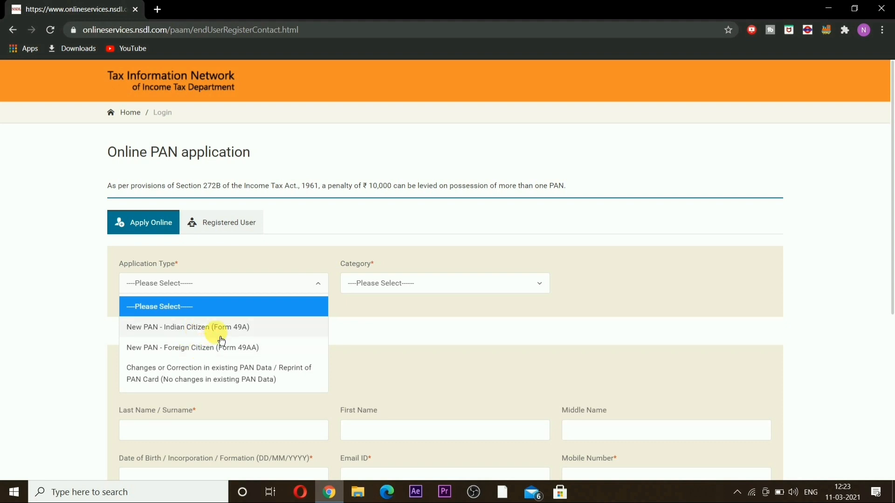
click(201, 329)
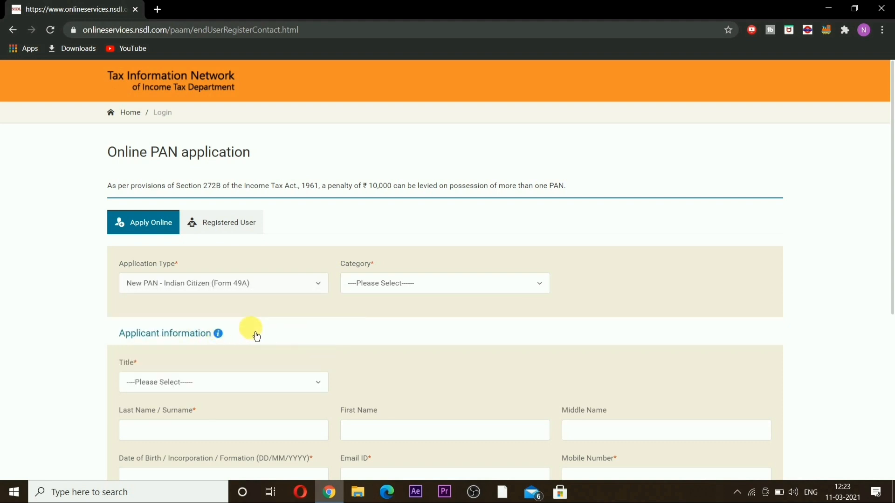
click(391, 297)
click(386, 324)
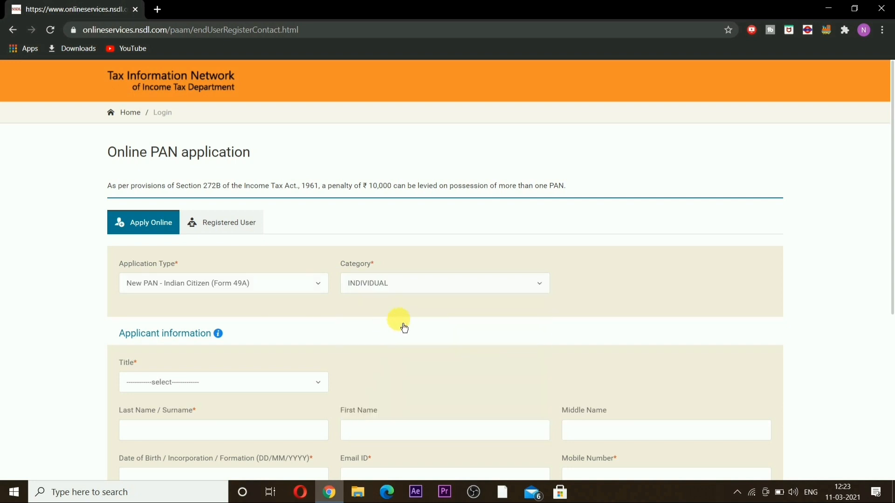
scroll(377, 382, down, 3)
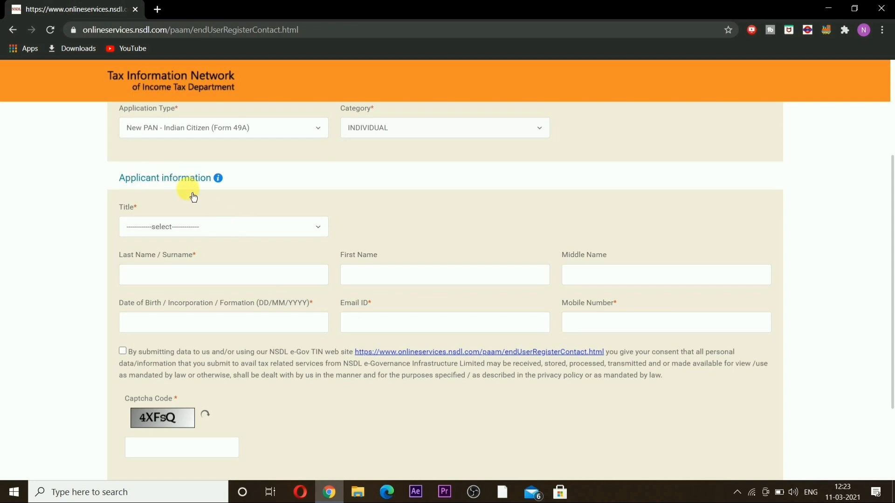
click(146, 227)
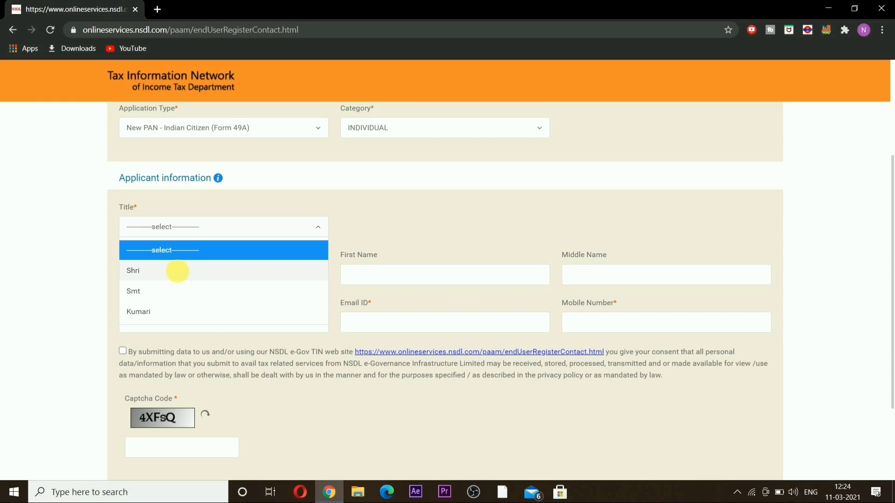
- Set the title to Shri and enter the applicant's surname and first name
click(182, 273)
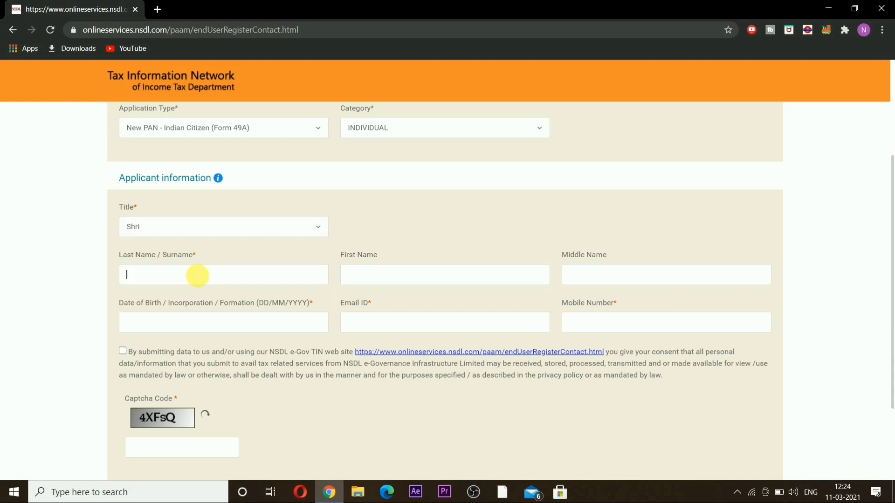
click(198, 275)
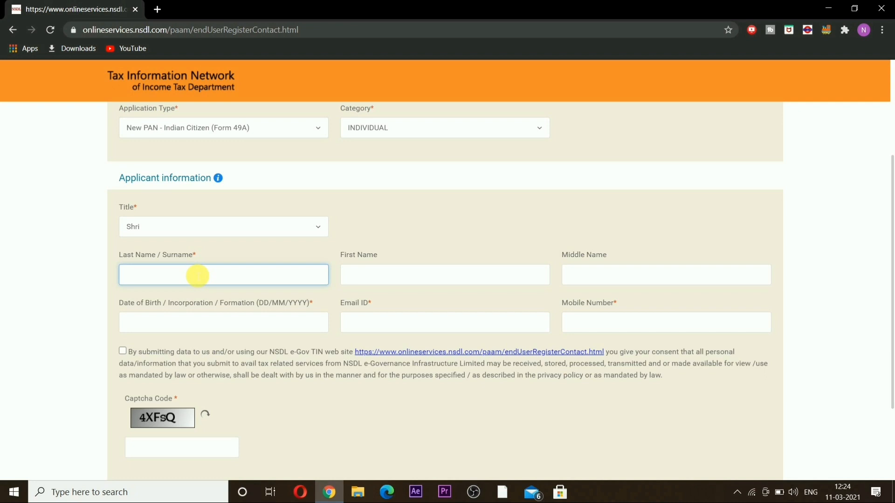
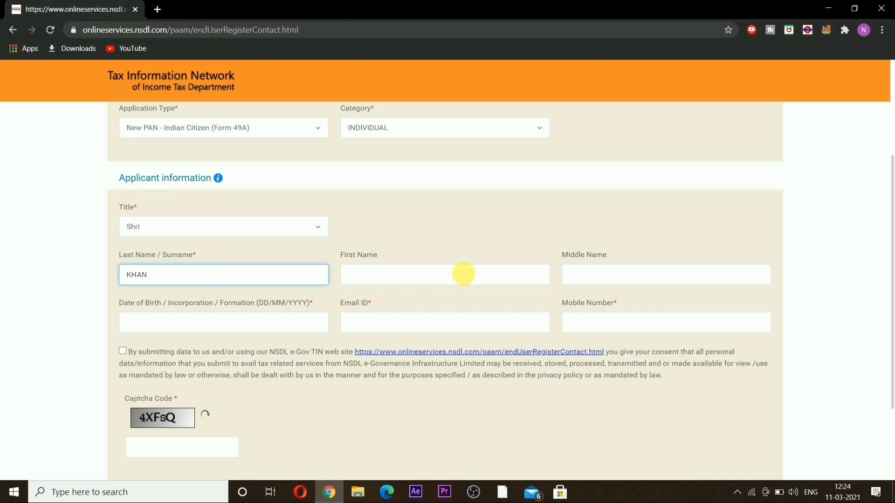
click(461, 276)
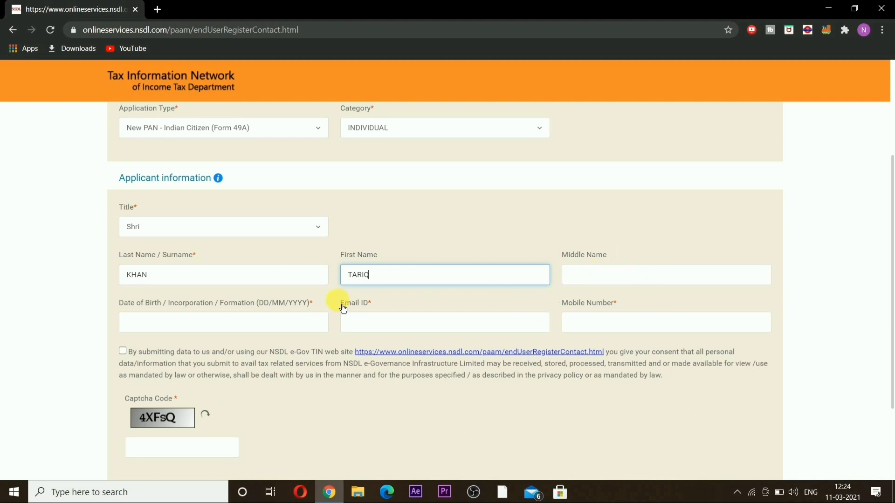
- Enter date of birth, e-mail and mobile number, accept consent, fill the captcha, and submit
click(166, 327)
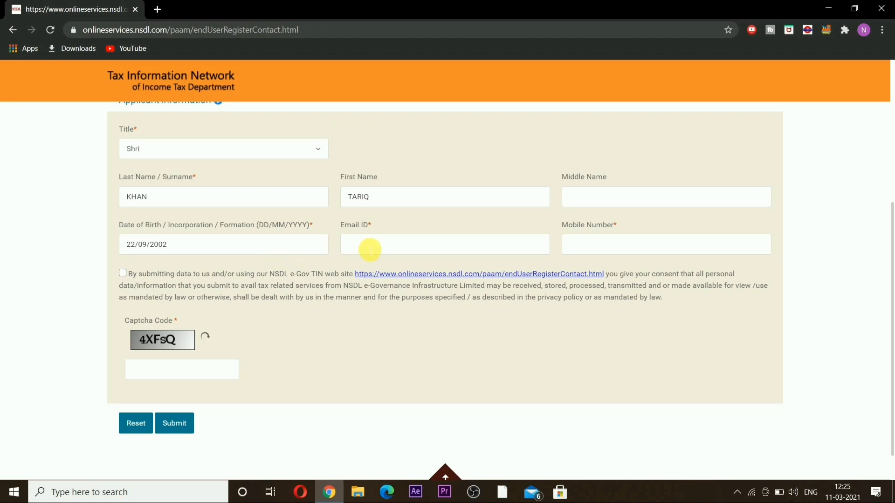
click(370, 250)
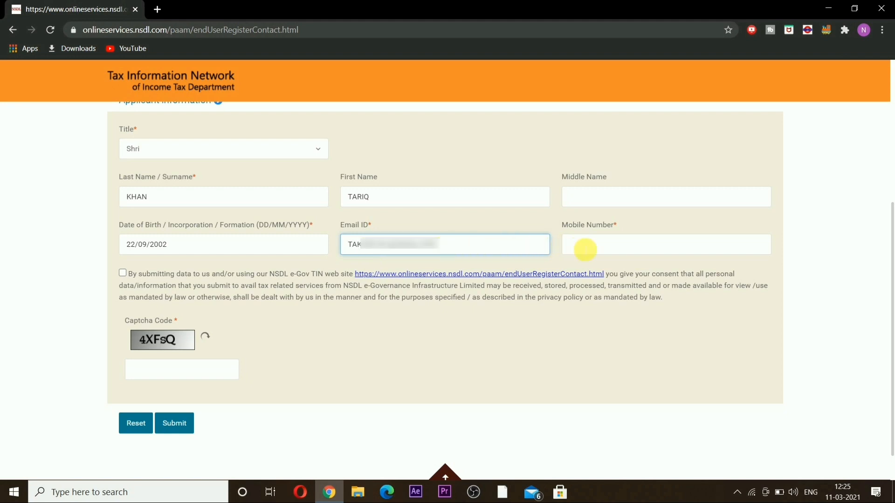
click(585, 250)
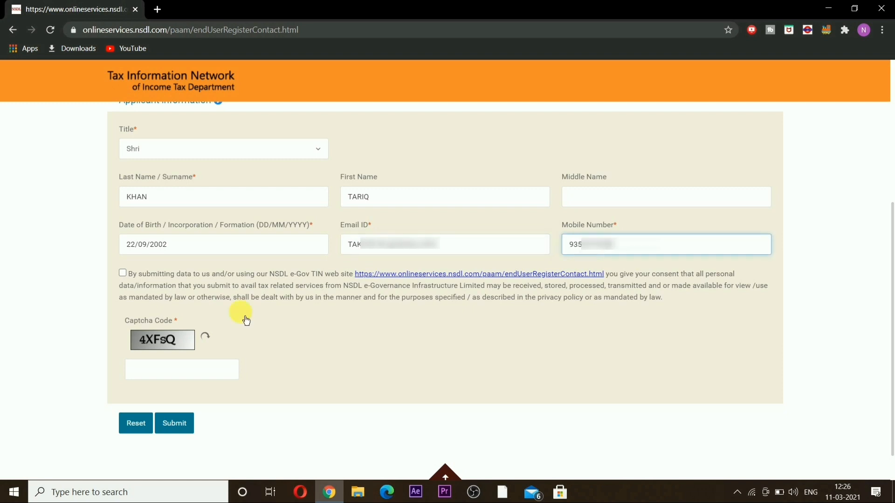
click(124, 274)
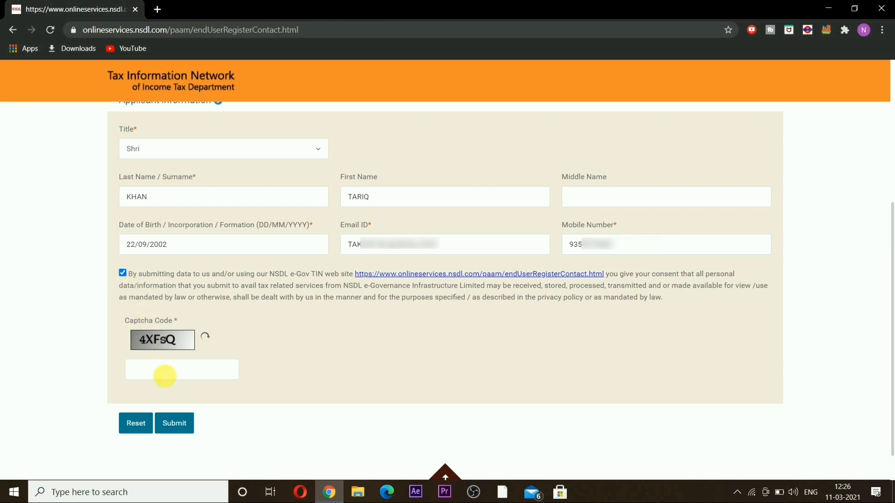
text(4)
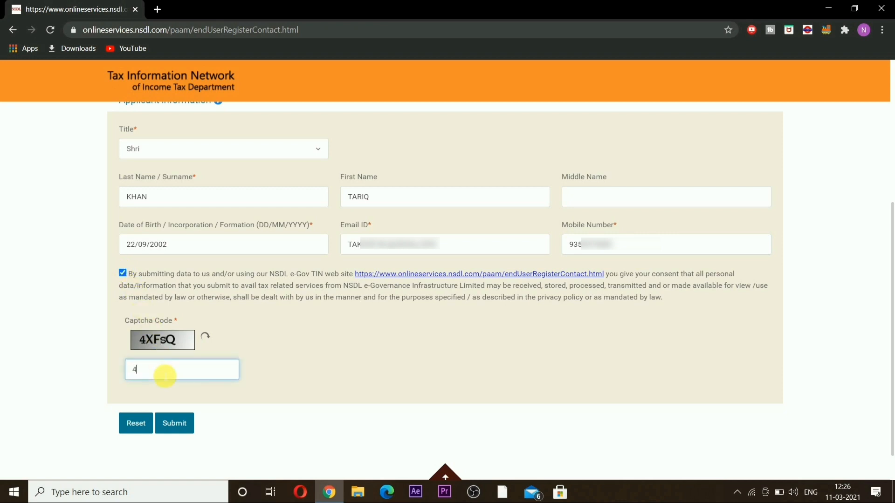
text(XFSQ)
click(177, 428)
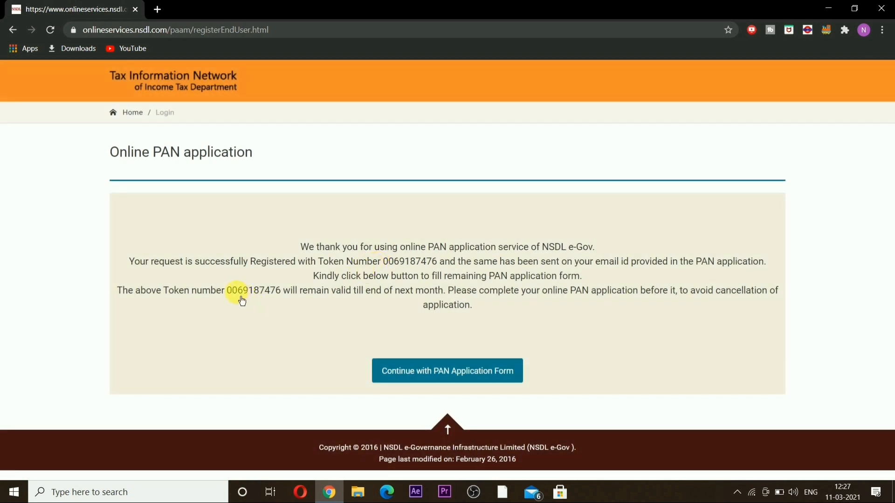
- Copy the registration token number and continue to the full PAN application form
drag(228, 293, 287, 304)
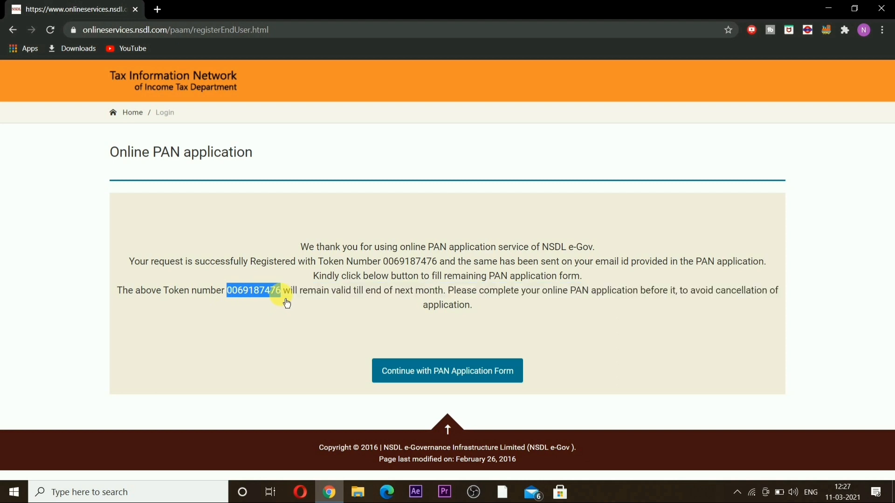
right_click(271, 288)
click(279, 298)
click(299, 320)
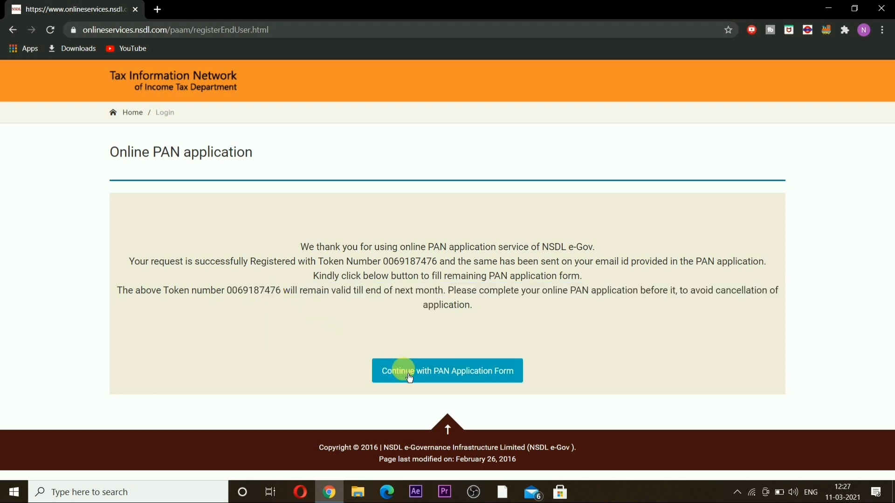
click(441, 380)
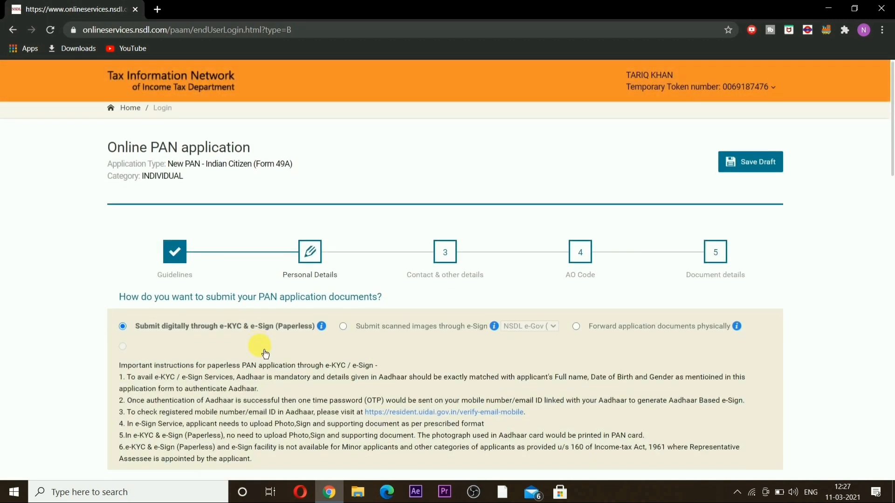
- Switch the submission mode to 'Submit scanned images through e-Sign'
scroll(260, 344, down, 2)
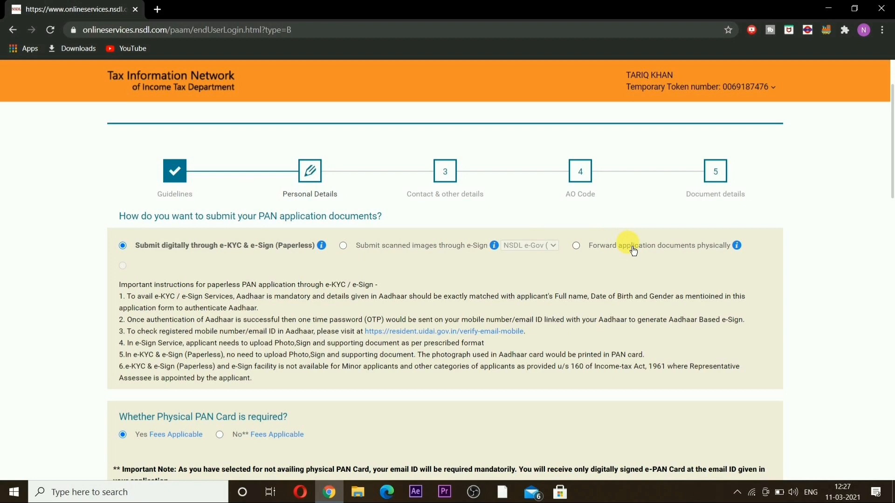
click(346, 252)
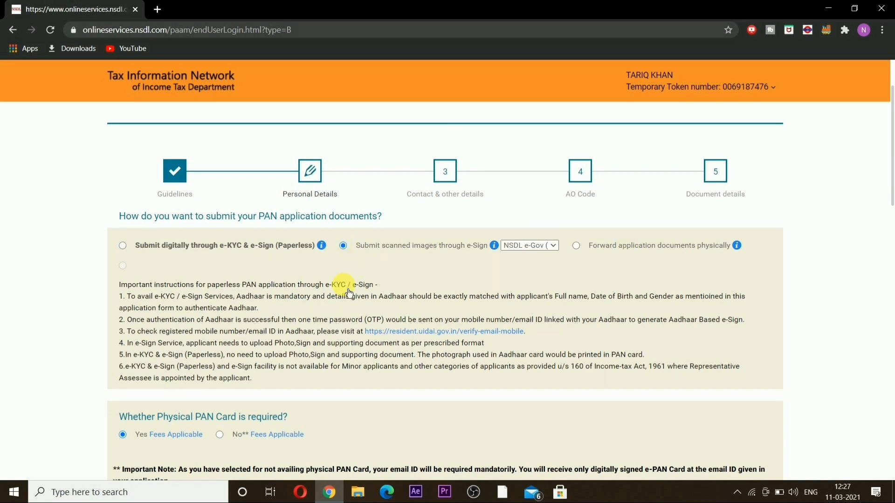
scroll(350, 291, down, 3)
scroll(350, 294, down, 1)
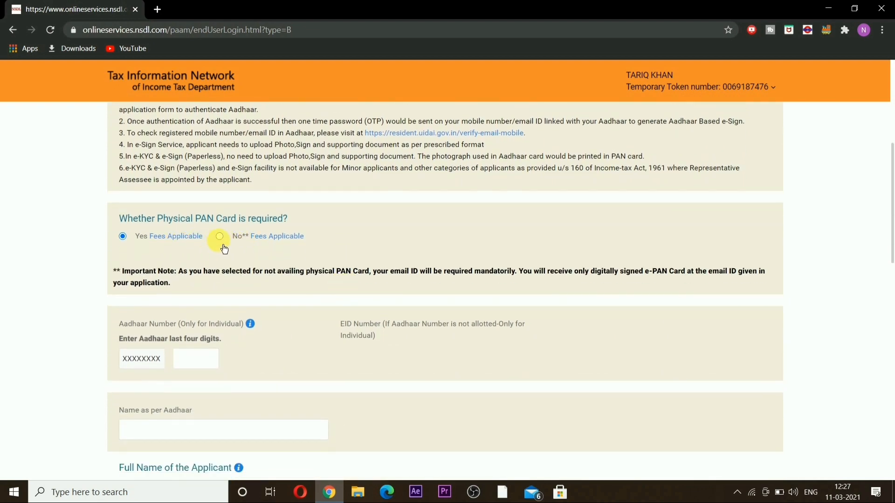
mouse_move(204, 243)
scroll(140, 308, down, 3)
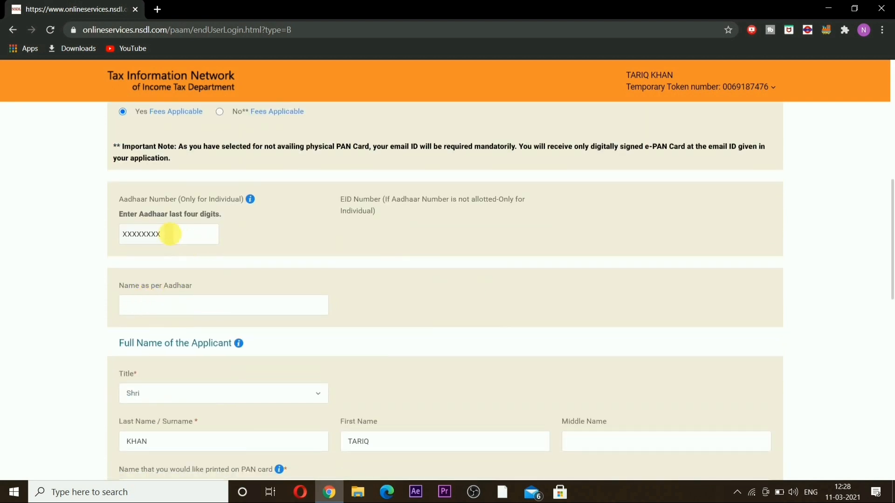
- Enter the Aadhaar last four digits and the name as per Aadhaar, and set gender to Male
click(188, 238)
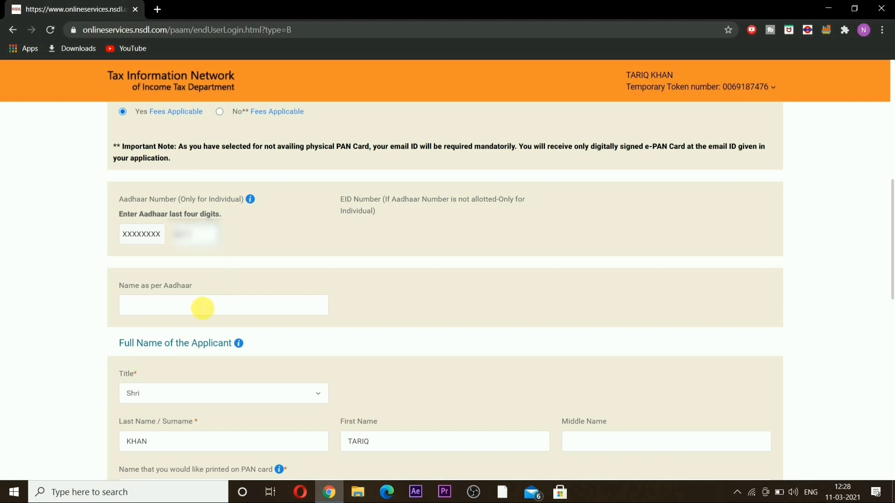
click(202, 309)
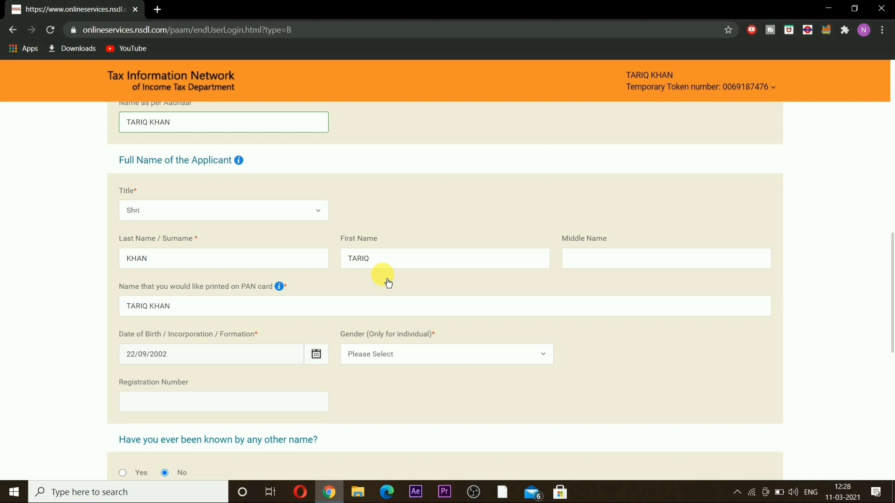
click(396, 356)
click(398, 404)
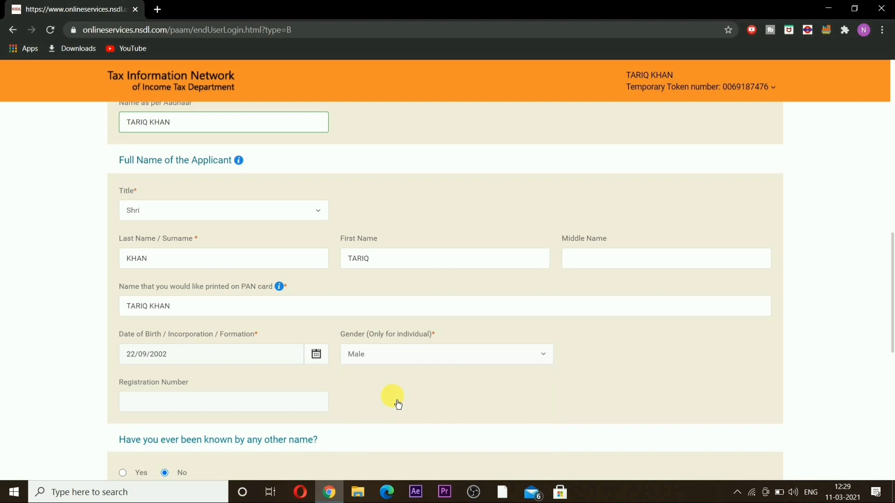
scroll(400, 399, down, 4)
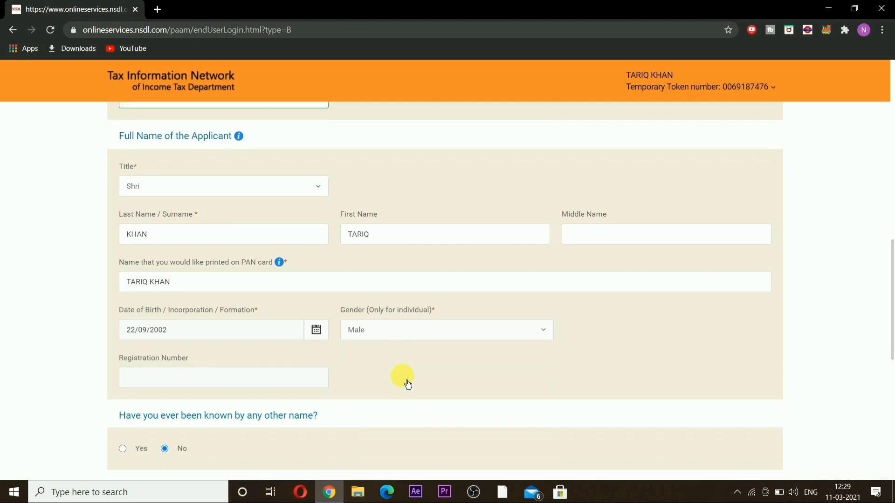
- Fill in the father's last and first names, then proceed to Contact & other details
scroll(408, 383, down, 3)
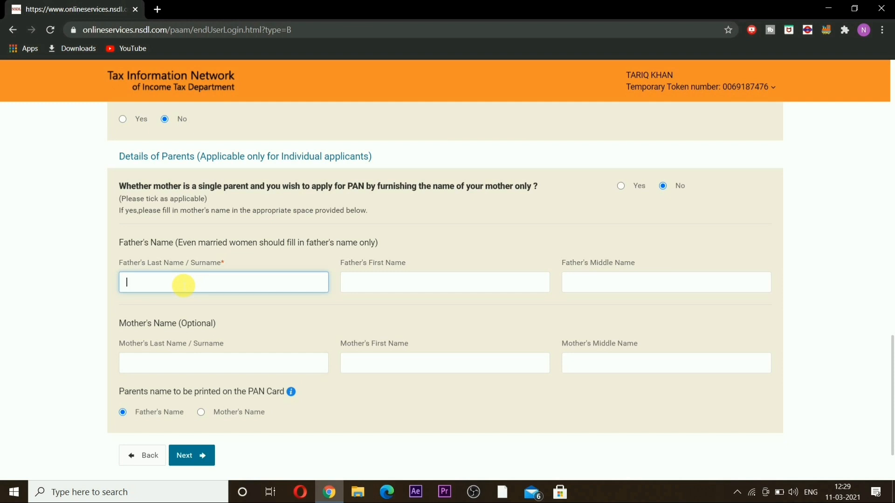
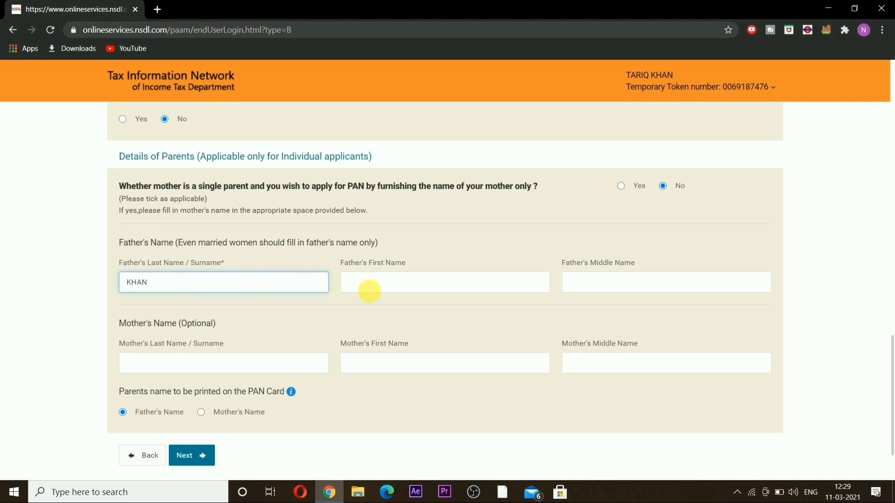
click(371, 289)
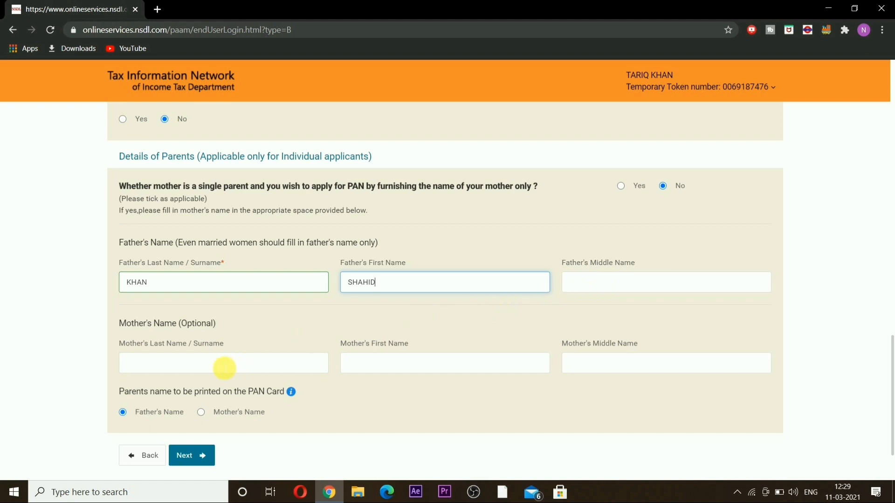
click(224, 369)
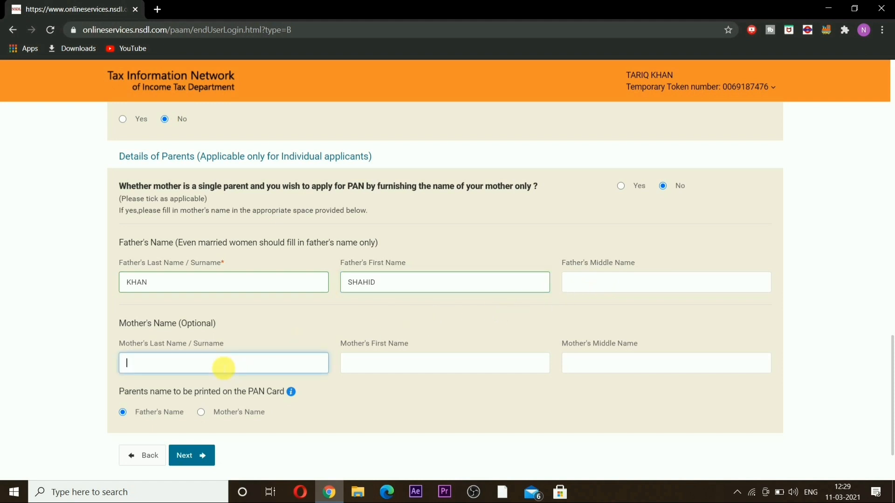
scroll(226, 373, down, 2)
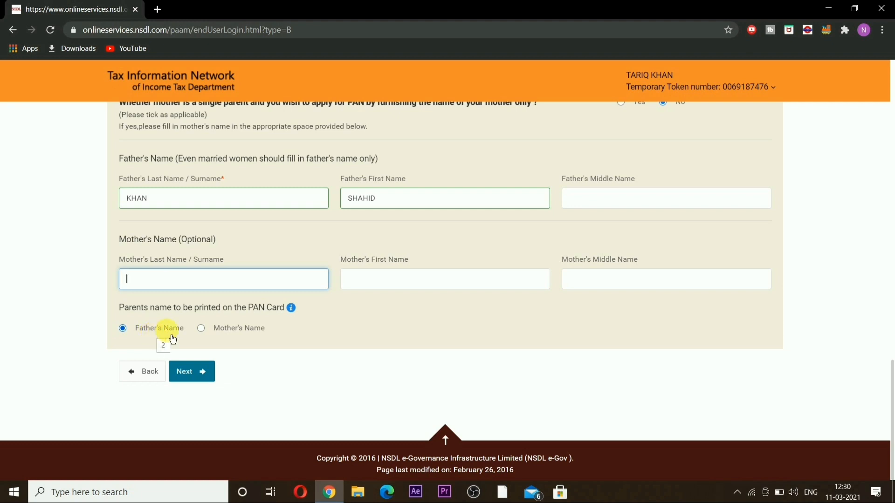
click(198, 371)
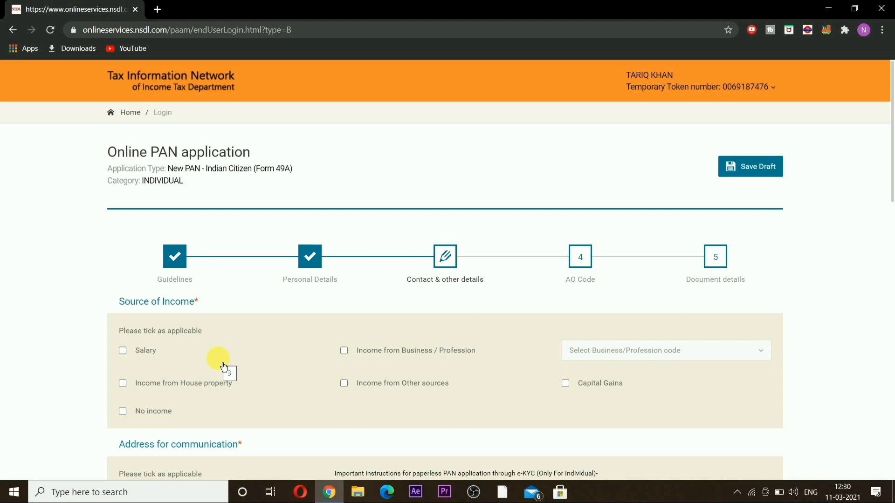
- Mark the applicant as having No income and fill in the residence address
scroll(224, 367, down, 2)
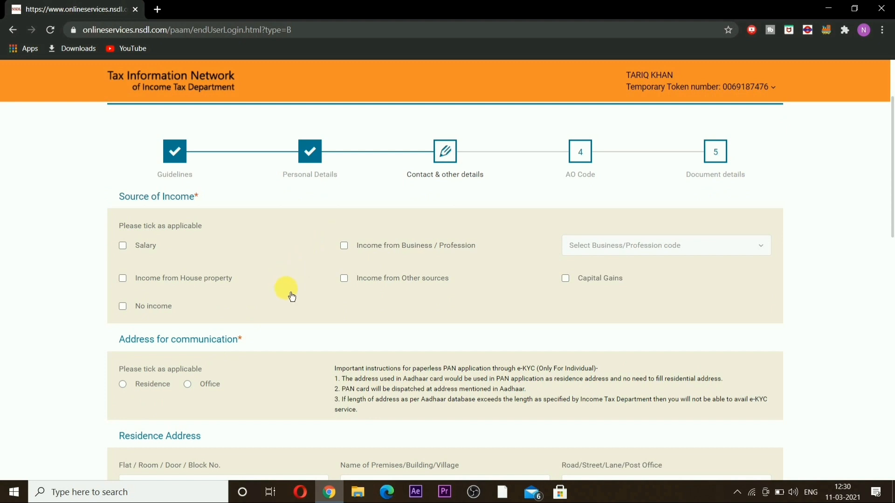
click(155, 317)
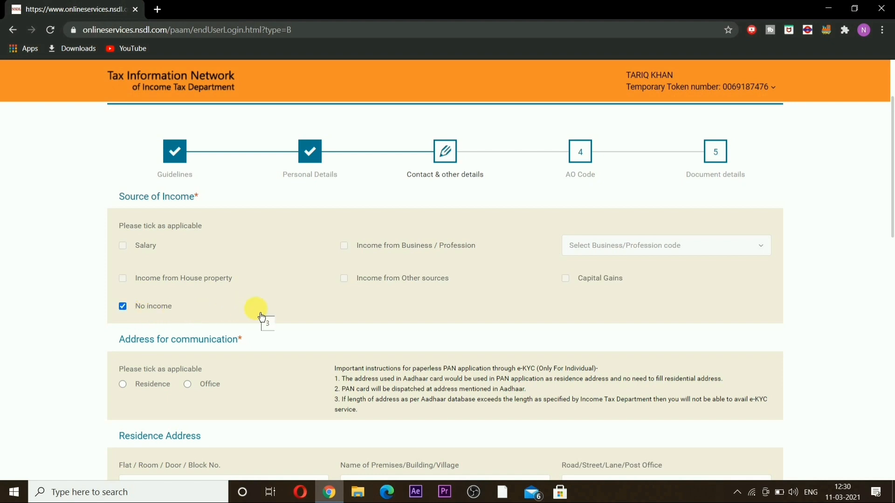
scroll(261, 326, down, 3)
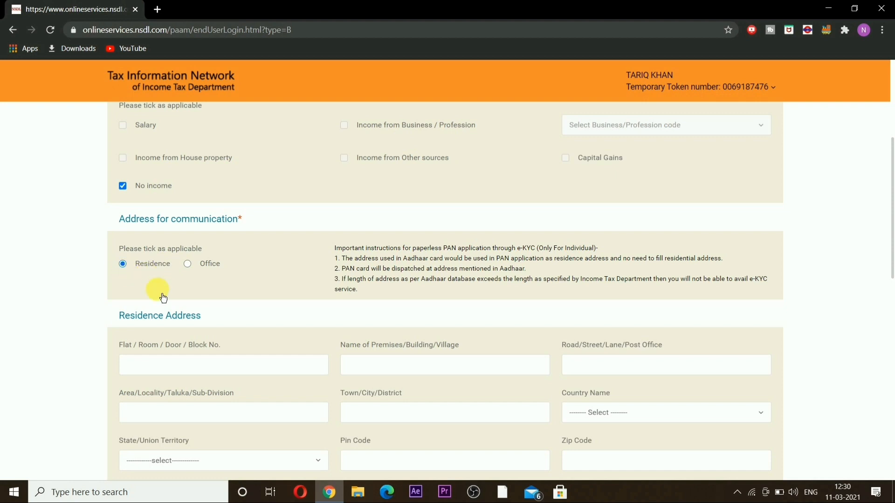
scroll(163, 298, down, 1)
scroll(160, 294, down, 2)
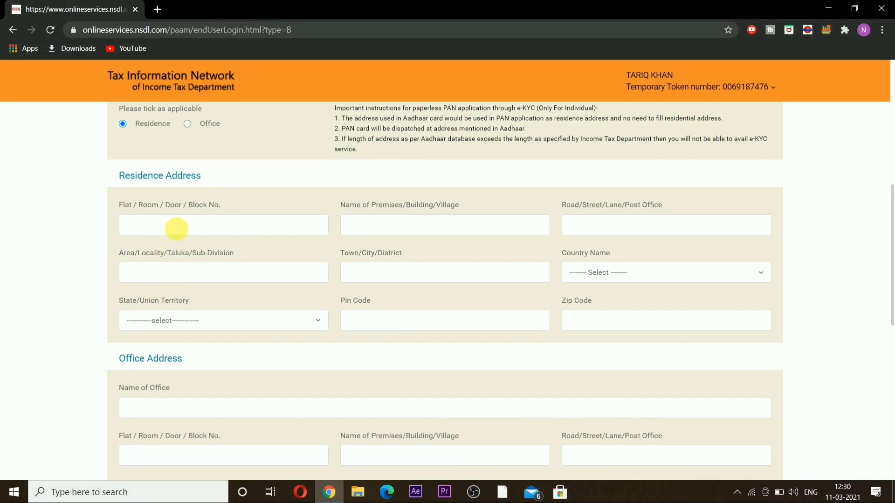
click(176, 230)
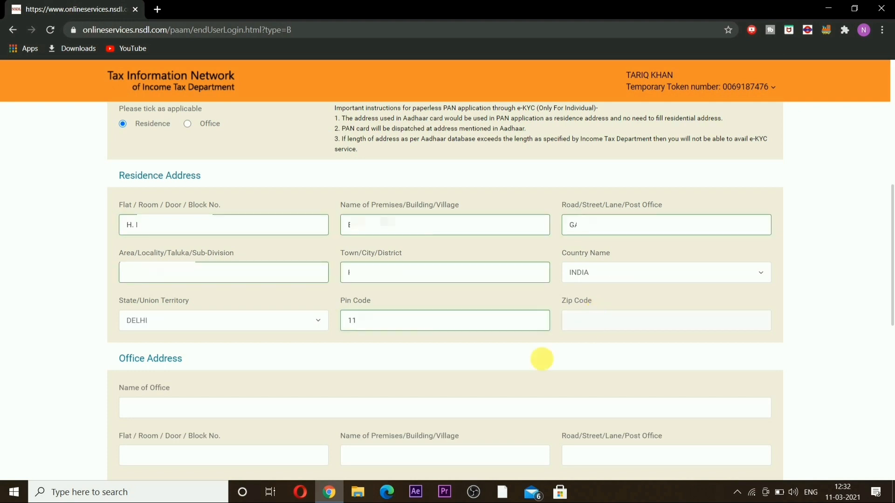
scroll(541, 357, down, 4)
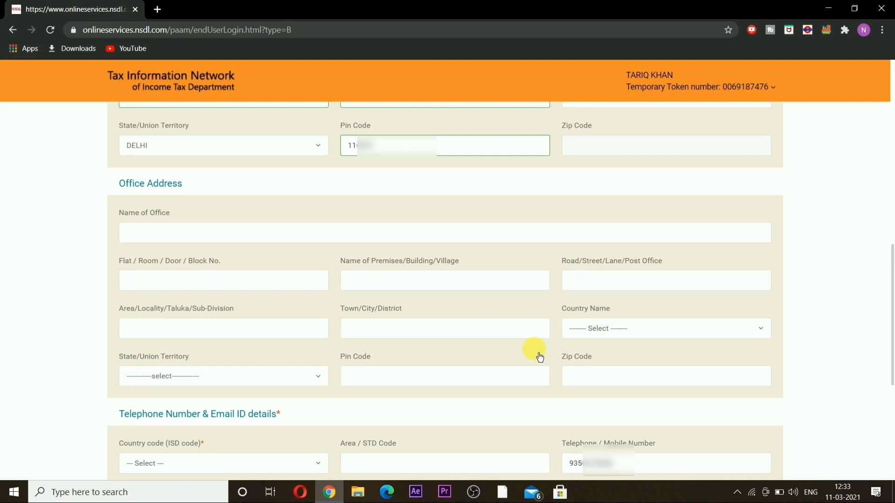
scroll(541, 334, down, 1)
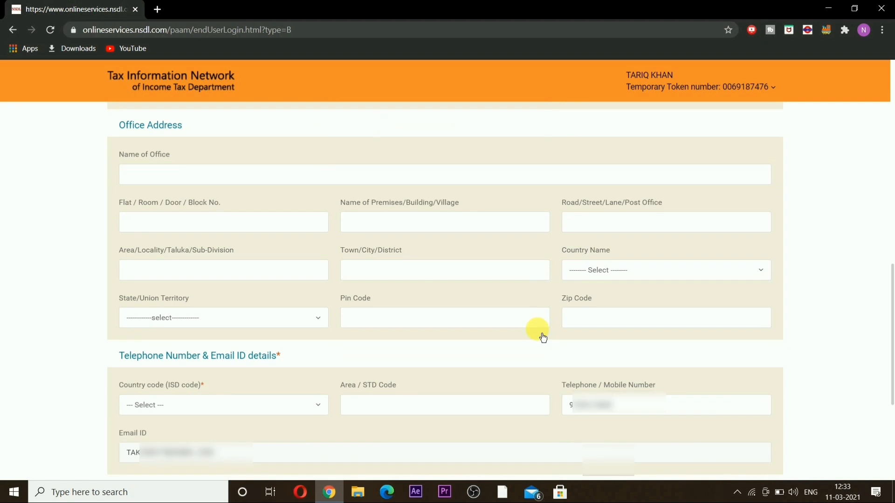
scroll(379, 284, down, 4)
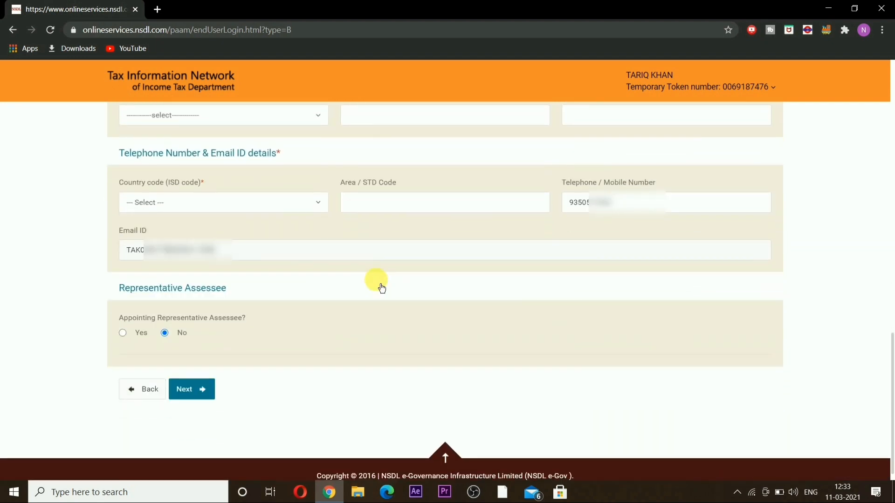
- Set the country code to INDIA (91) and advance to the AO Code step
click(230, 214)
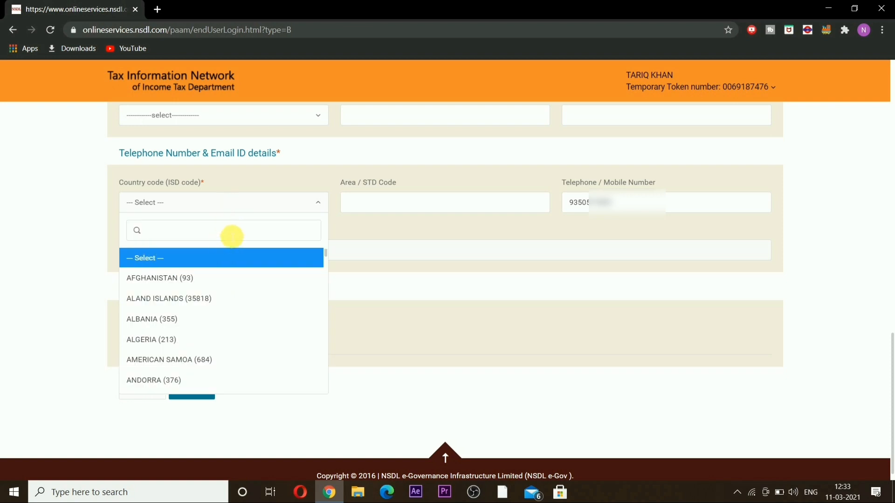
text(IN)
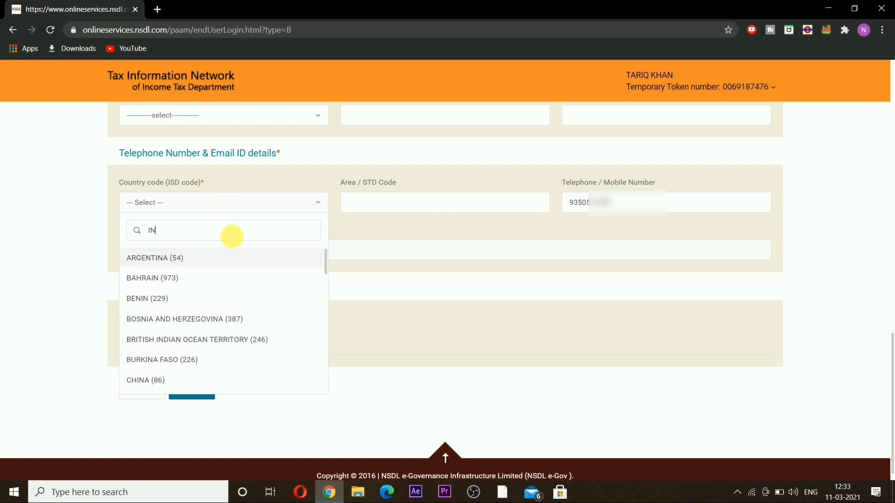
text(D)
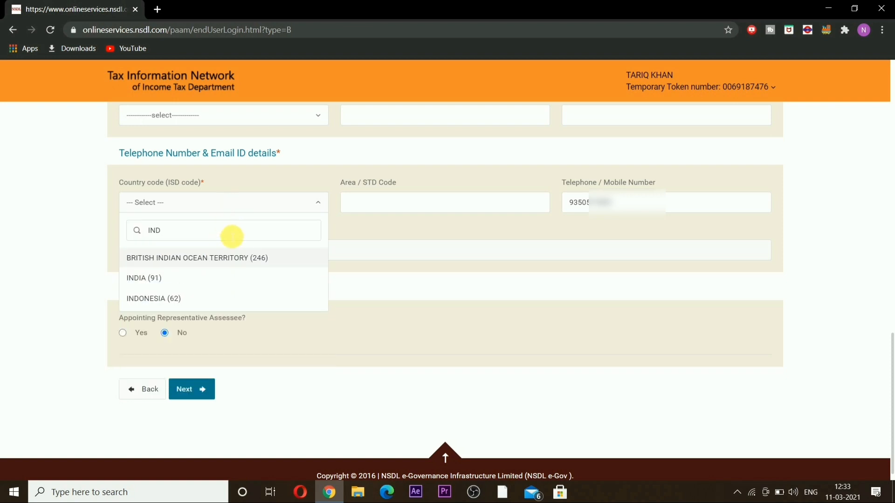
click(230, 277)
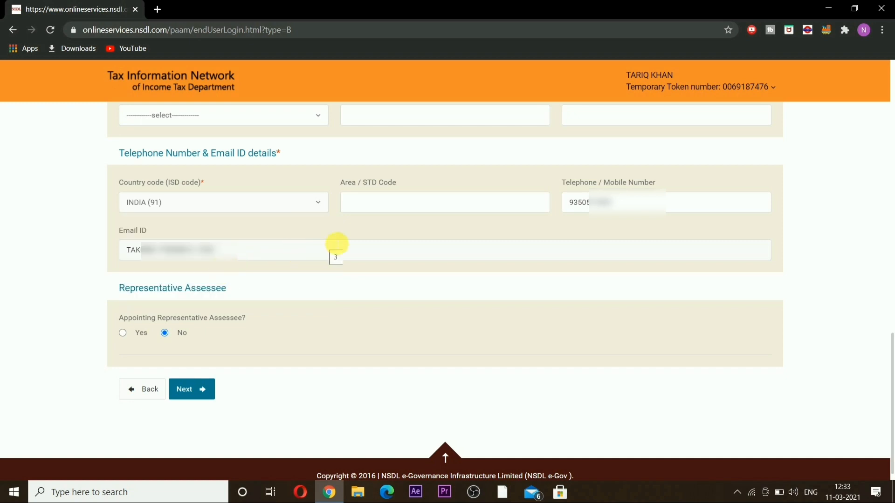
click(194, 389)
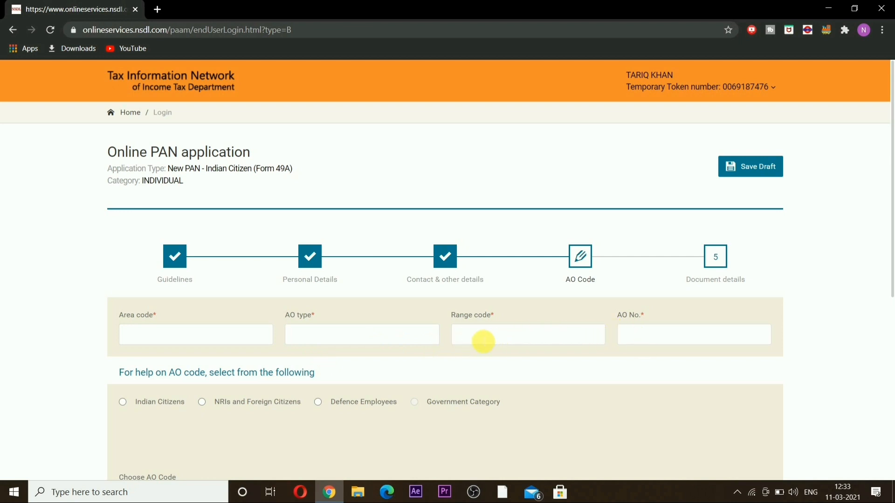
- Look up the AO code for Indian citizens with state DELHI and city DELHI
click(369, 328)
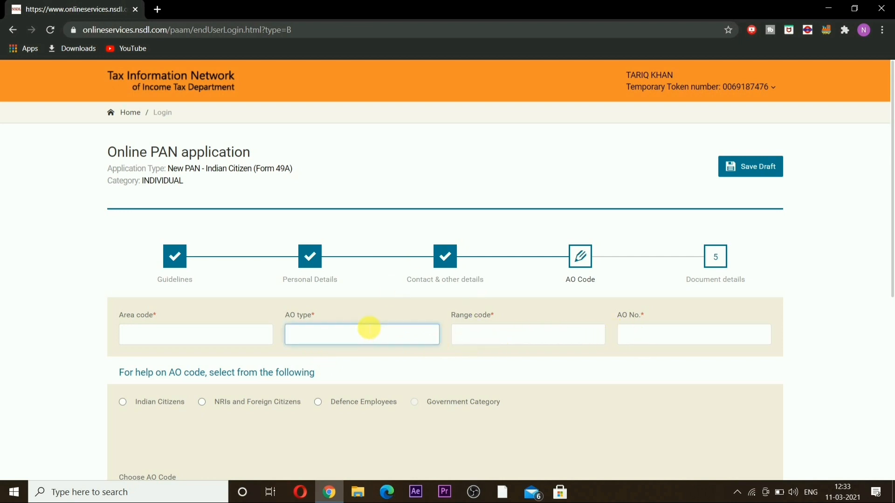
scroll(369, 328, down, 2)
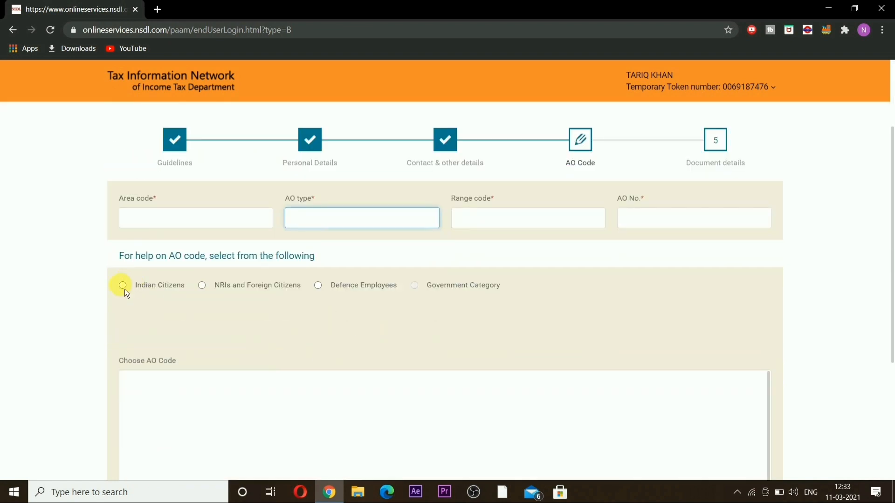
click(124, 287)
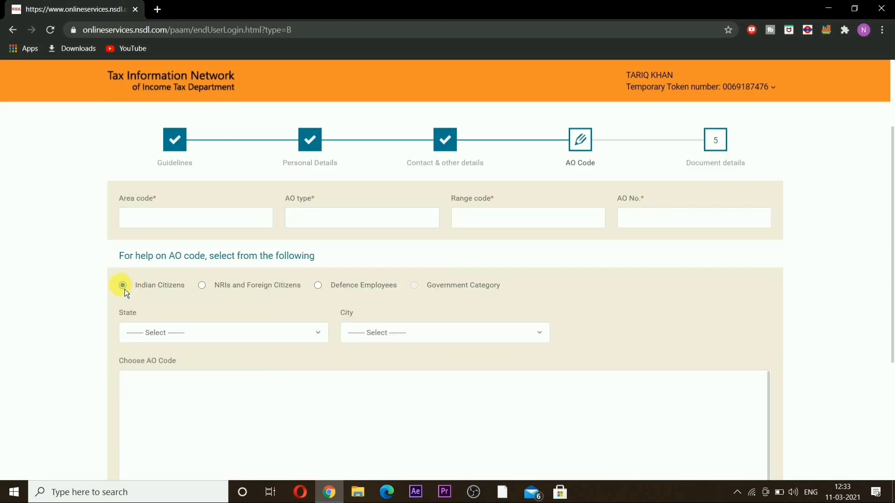
click(167, 340)
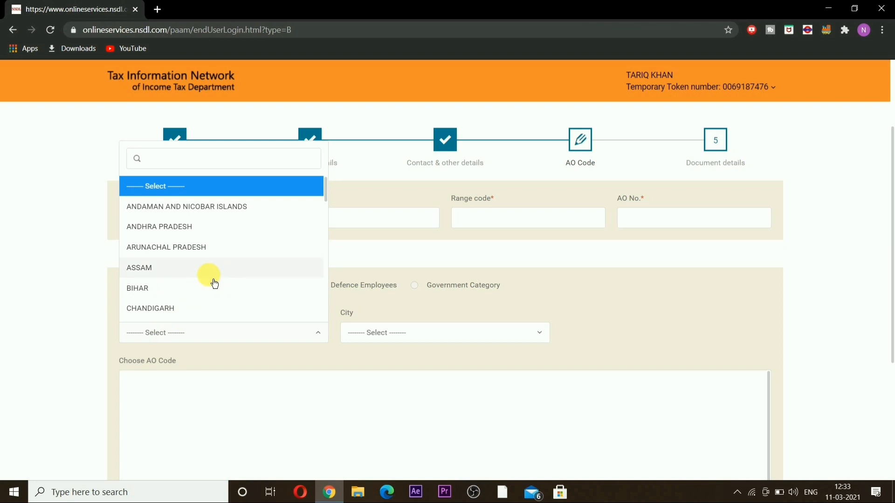
scroll(213, 280, down, 2)
click(183, 294)
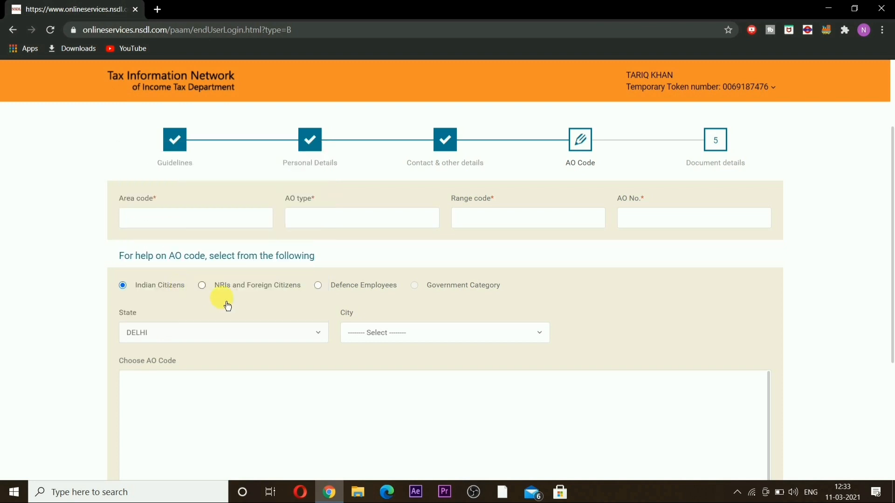
click(401, 333)
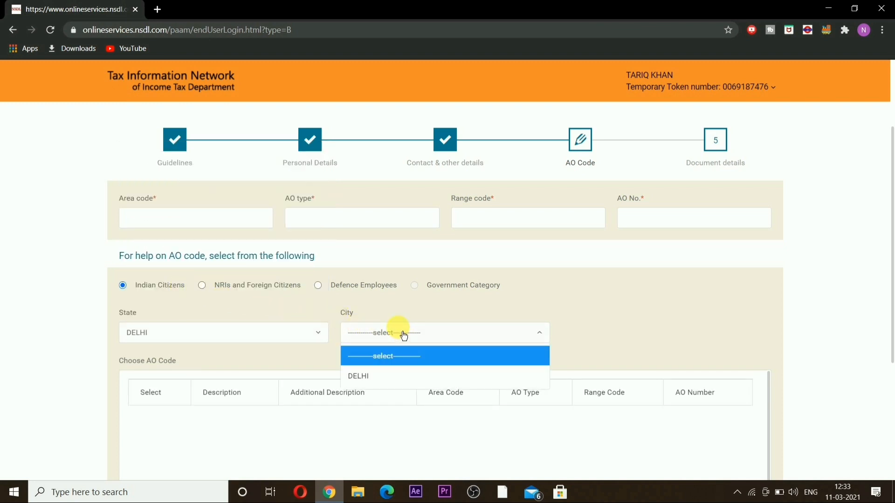
click(396, 376)
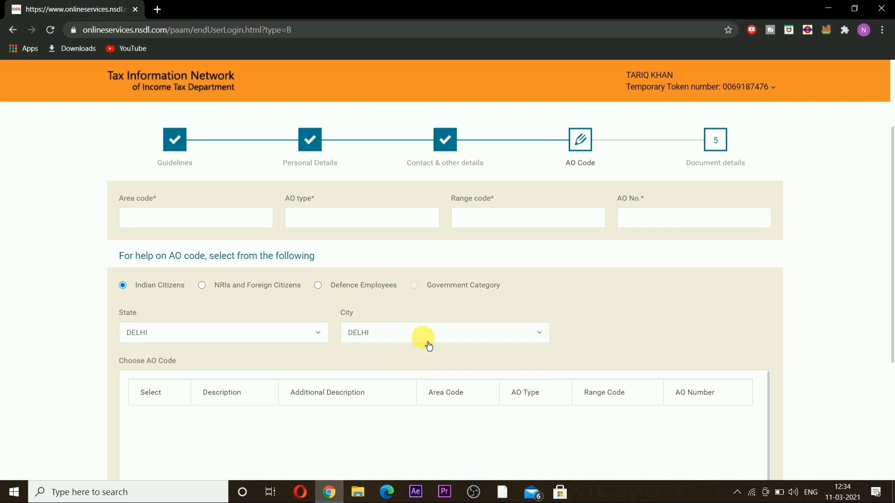
- Confirm the AO code DEL / C / 66 / 1 and continue to Document details
scroll(429, 346, down, 3)
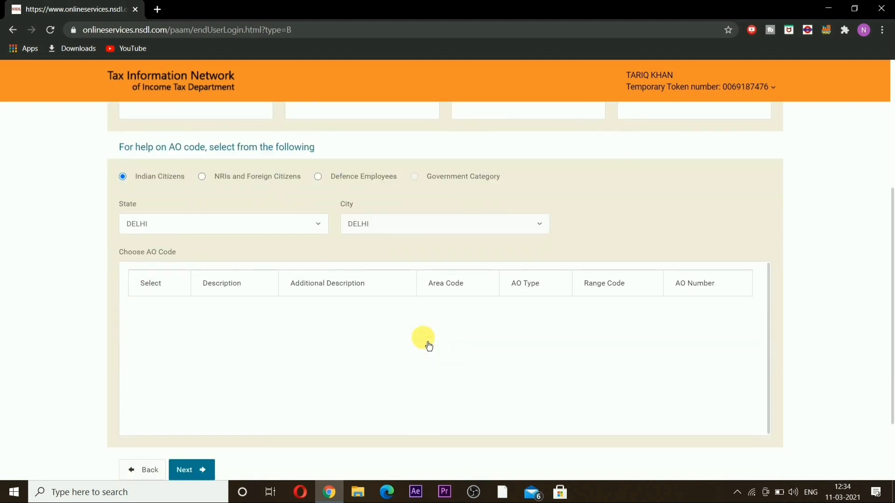
scroll(428, 346, up, 4)
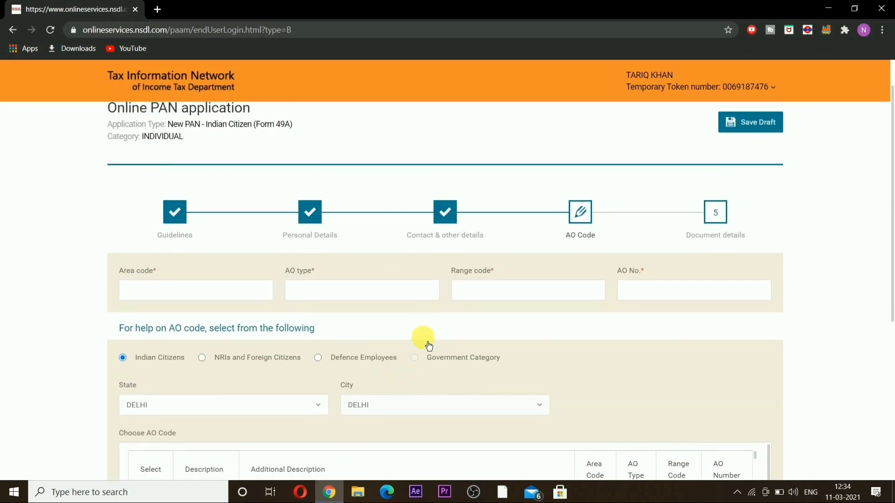
scroll(429, 346, down, 6)
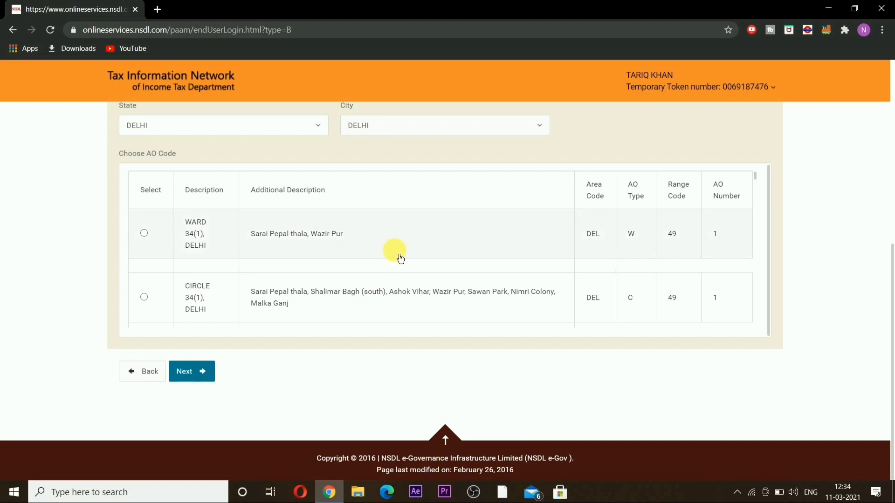
scroll(380, 269, down, 2)
scroll(398, 256, up, 2)
scroll(400, 259, down, 4)
scroll(400, 259, down, 1)
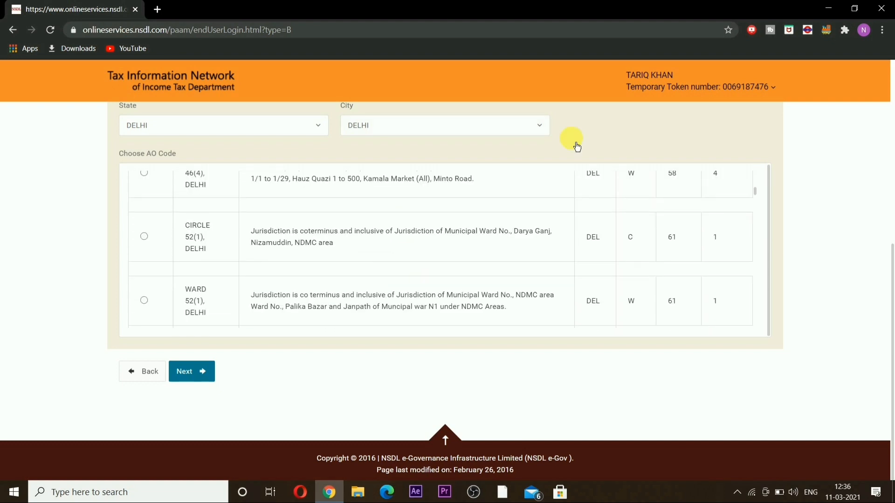
scroll(576, 144, up, 5)
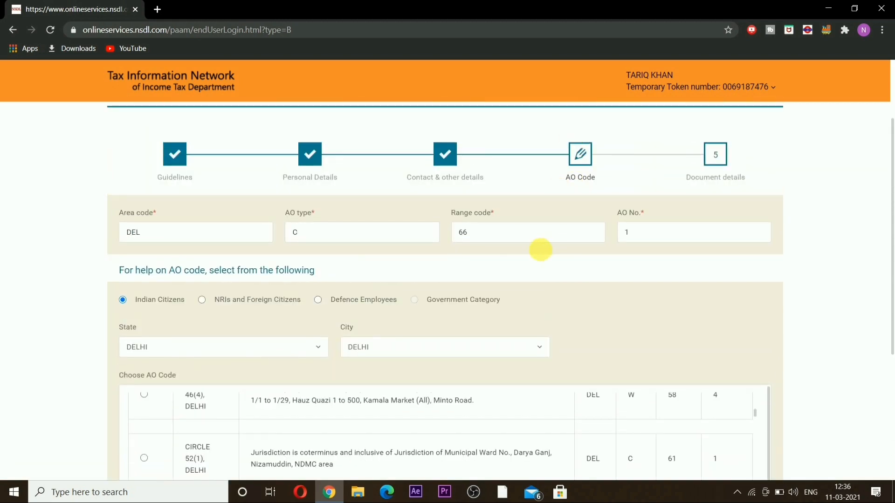
scroll(539, 250, up, 2)
scroll(490, 289, down, 1)
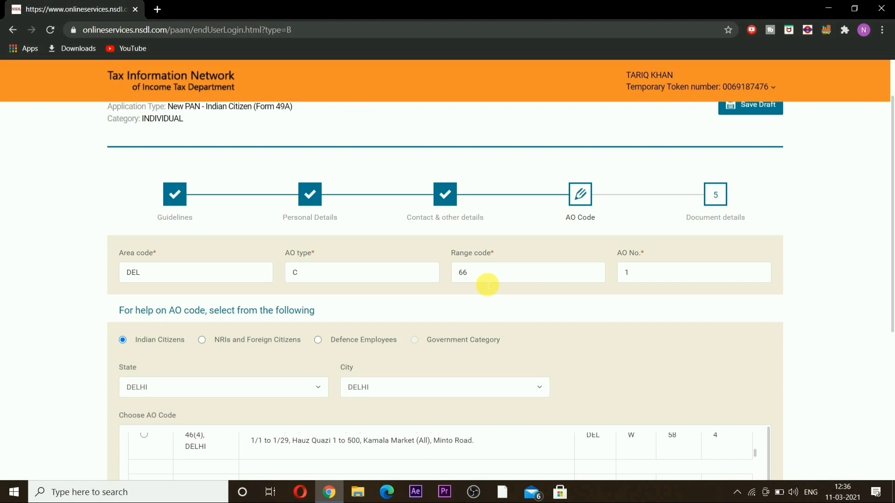
scroll(486, 285, down, 4)
click(208, 401)
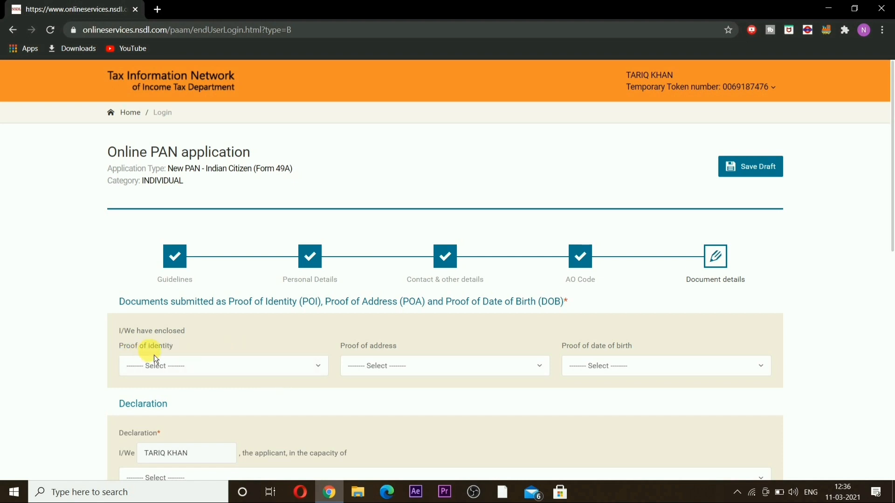
- Select AADHAAR Card in the identity, address and date-of-birth proof dropdowns
click(180, 365)
scroll(236, 295, down, 3)
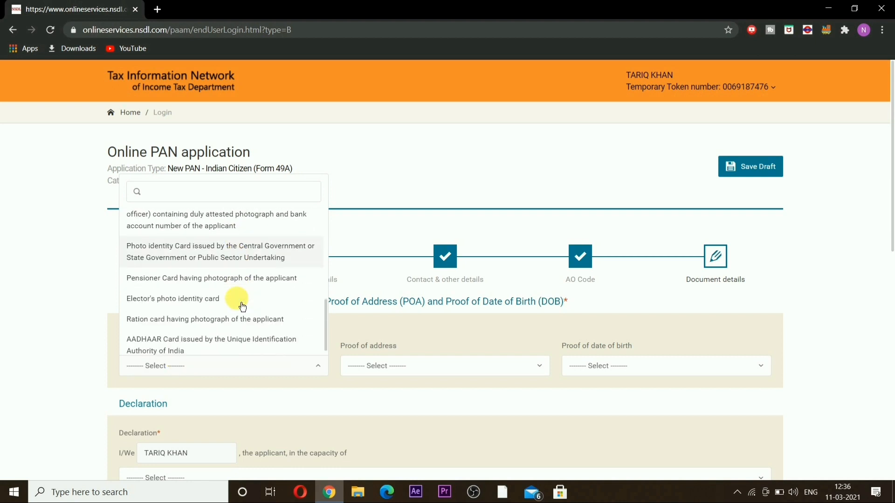
click(234, 338)
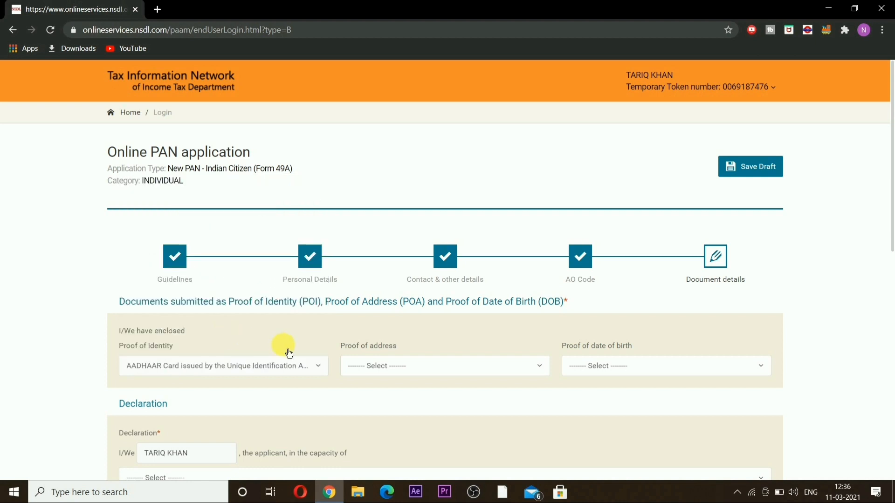
click(395, 368)
scroll(436, 307, down, 5)
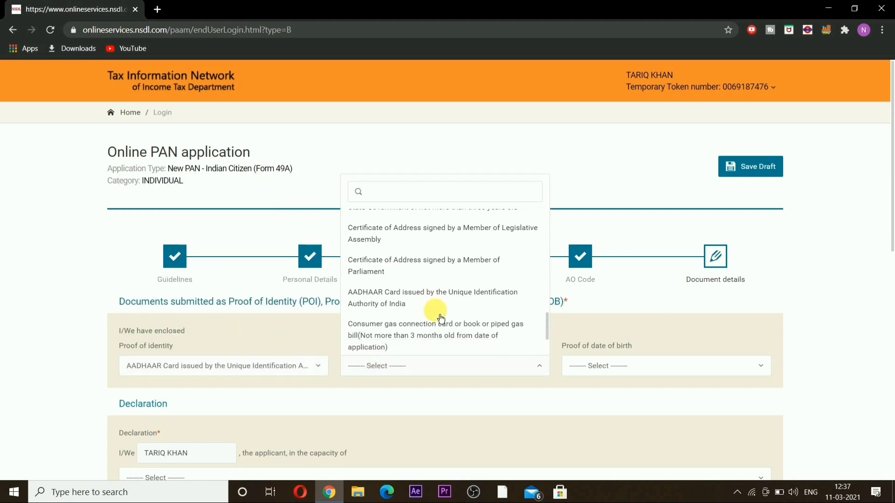
click(451, 303)
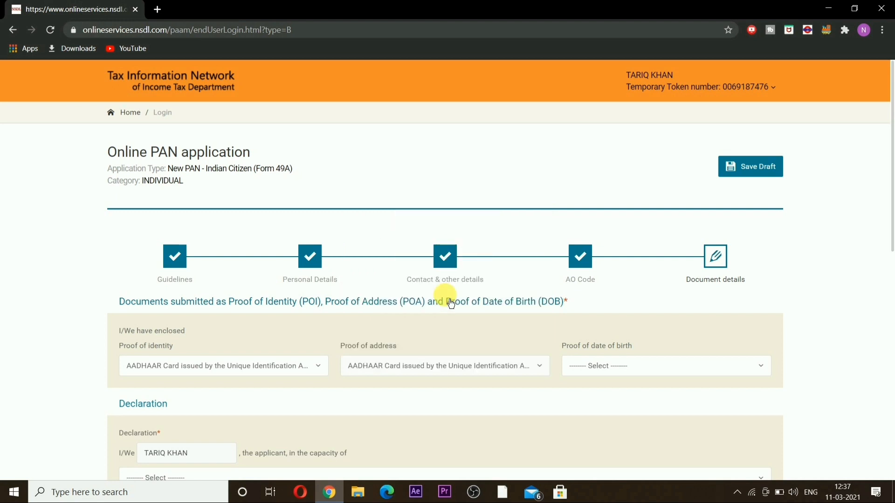
click(614, 375)
scroll(657, 316, down, 3)
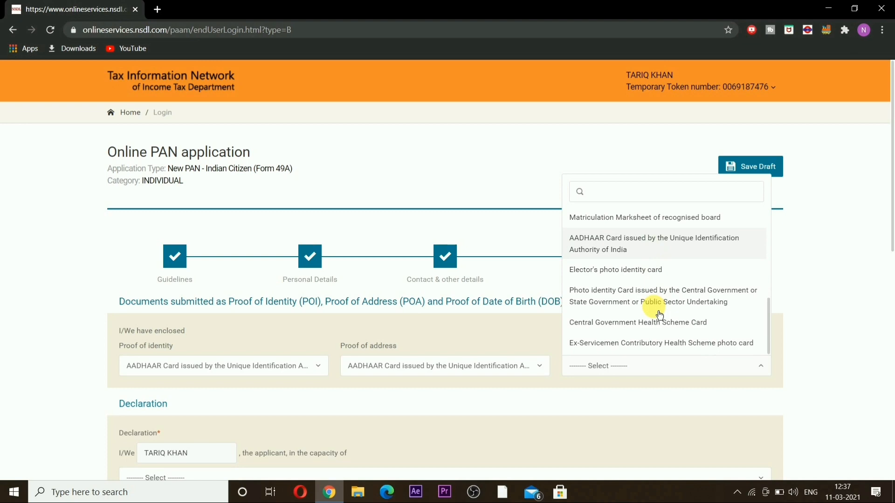
scroll(659, 315, up, 3)
click(650, 314)
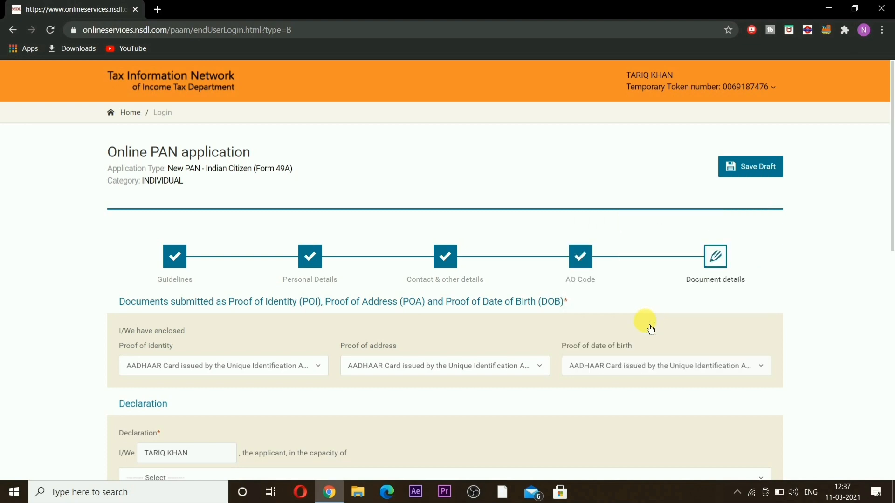
- Set the declarant capacity to Himself/Herself and type KABIR NAGAR as the place
scroll(510, 360, down, 5)
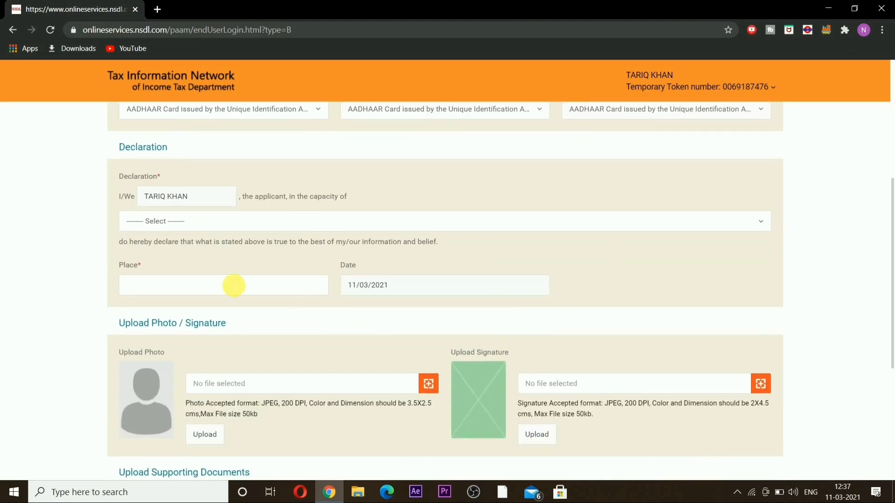
click(180, 223)
click(181, 273)
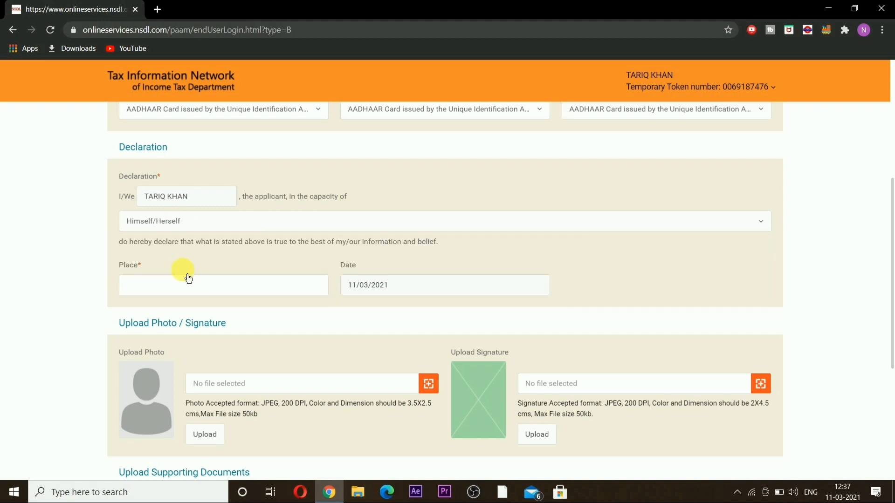
click(191, 286)
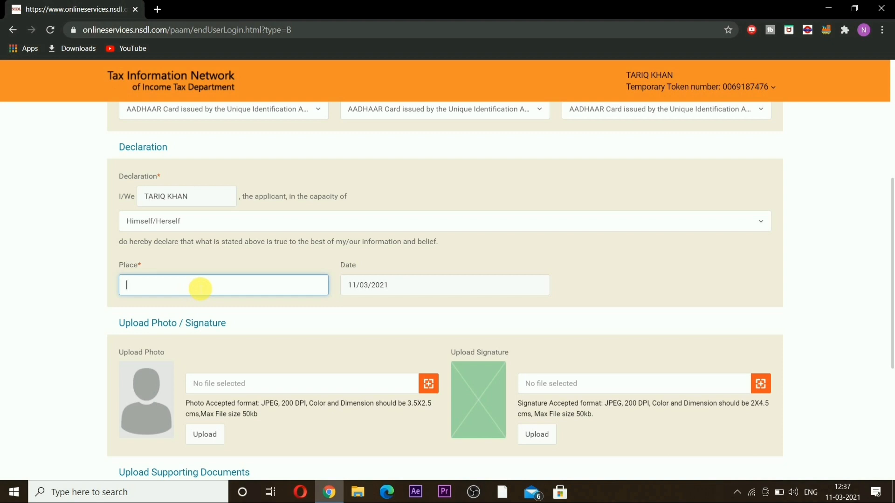
text(KABIR NAGAR)
scroll(200, 289, down, 2)
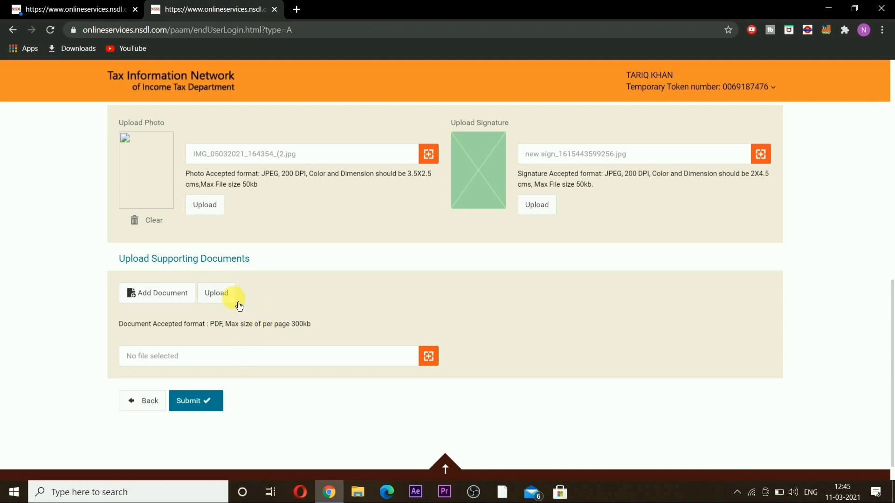
- Attach the EAadhaar PDF from the Pan Card folder as the supporting document and submit
click(251, 362)
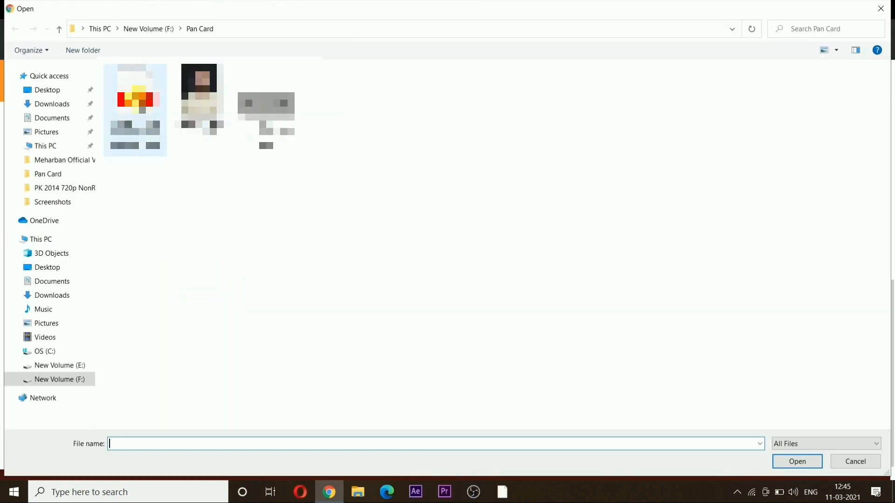
click(135, 112)
double_click(139, 102)
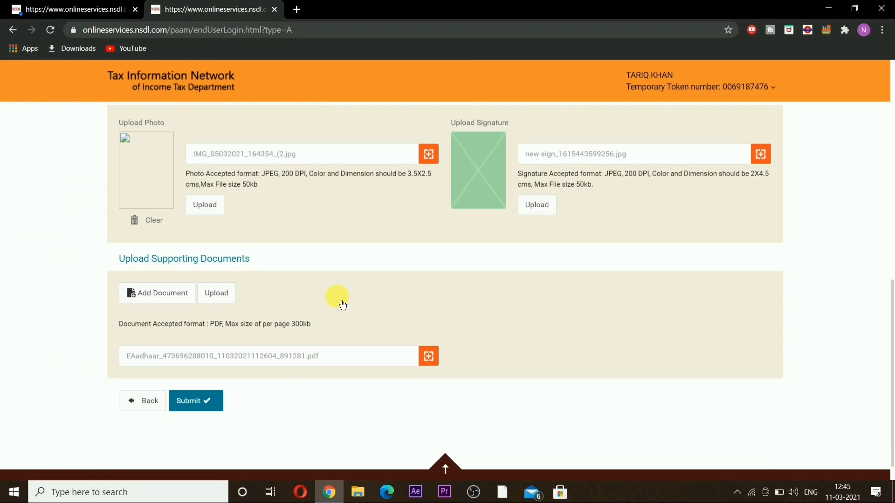
scroll(343, 305, up, 2)
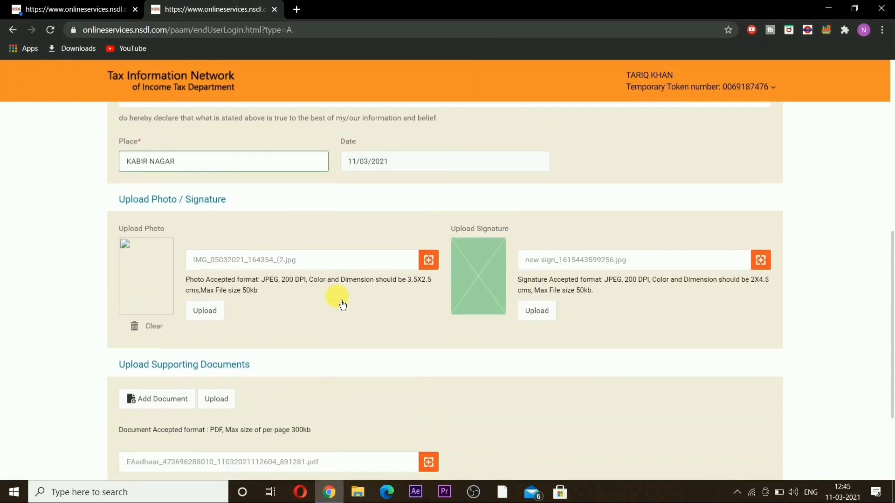
scroll(342, 305, down, 1)
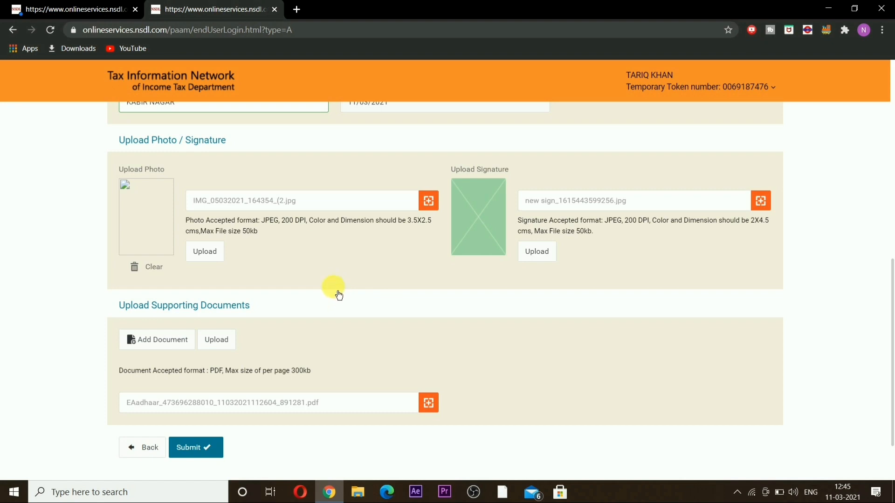
click(206, 459)
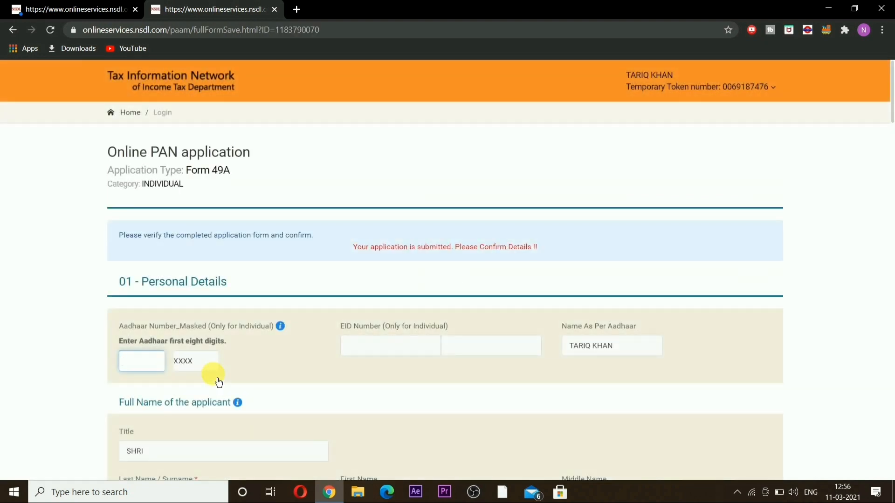
- Enter the first eight Aadhaar digits, review the Form 49A summary and proceed to payment
click(130, 358)
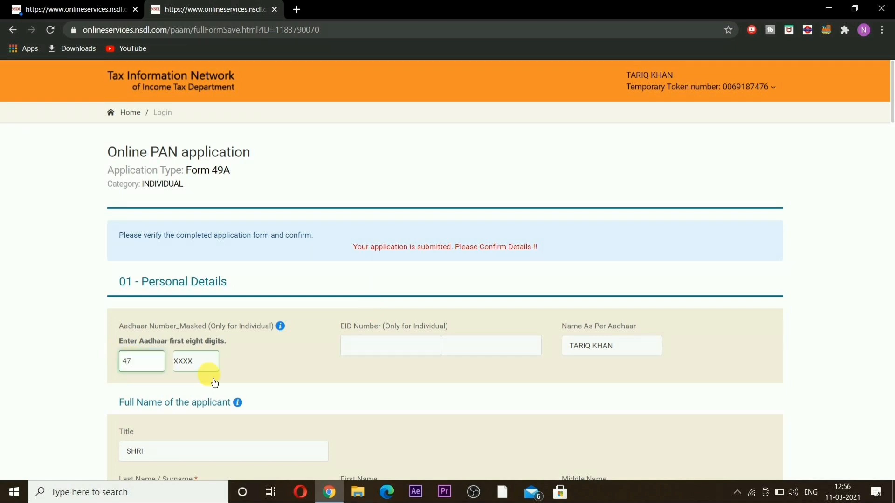
scroll(418, 401, down, 7)
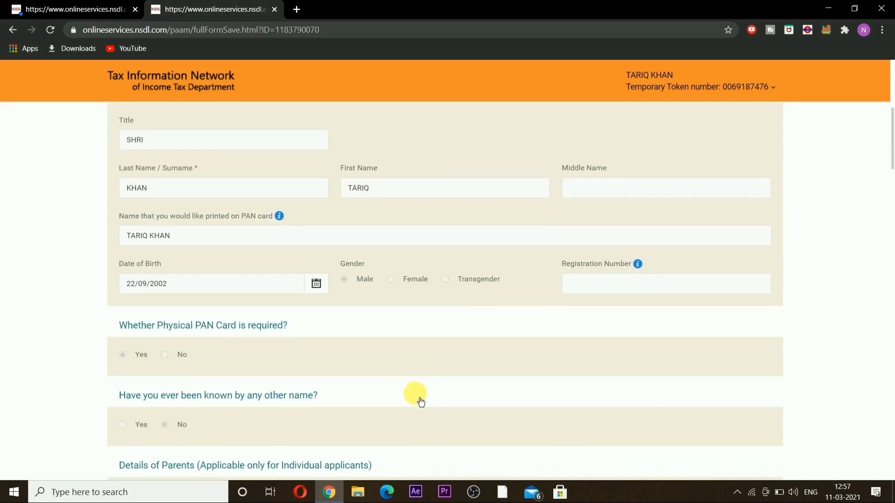
scroll(418, 402, down, 15)
scroll(433, 356, down, 5)
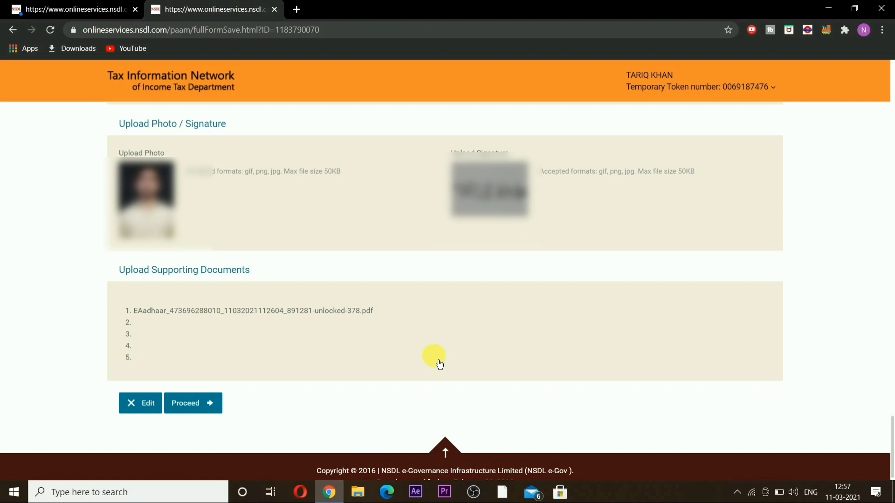
click(214, 413)
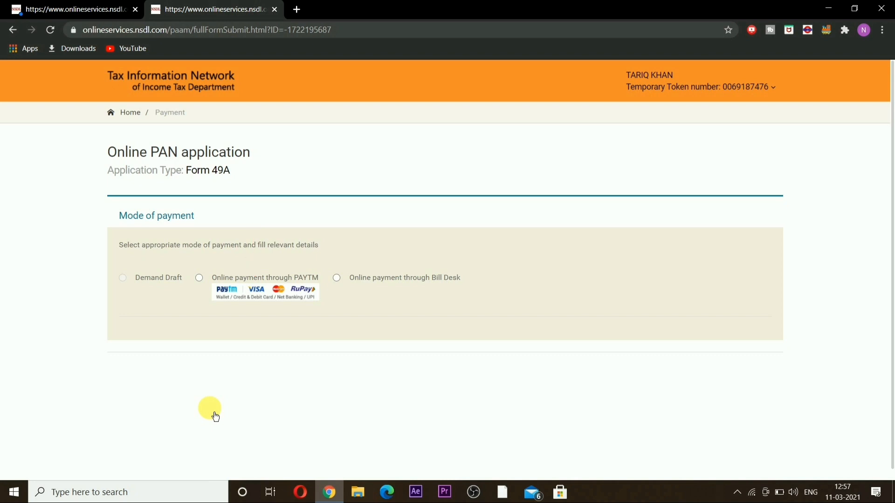
- Select online payment through Bill Desk as the payment mode
click(347, 289)
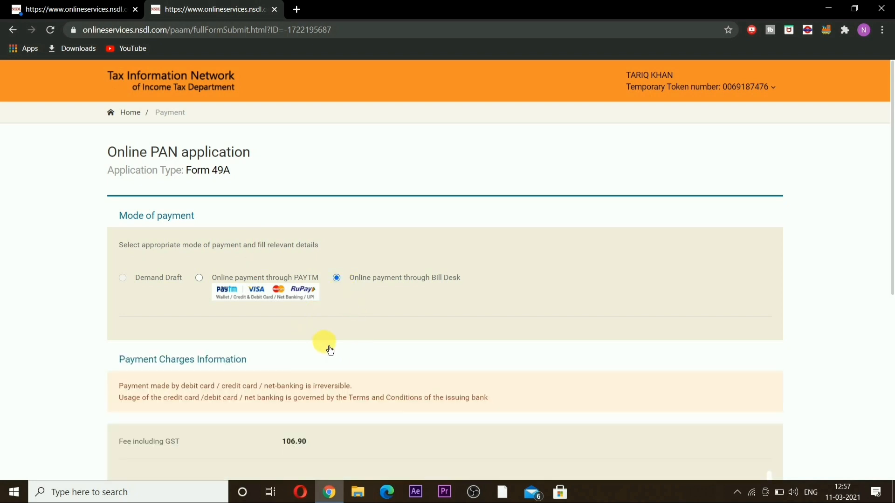
scroll(326, 345, down, 4)
scroll(369, 296, up, 4)
scroll(370, 295, down, 5)
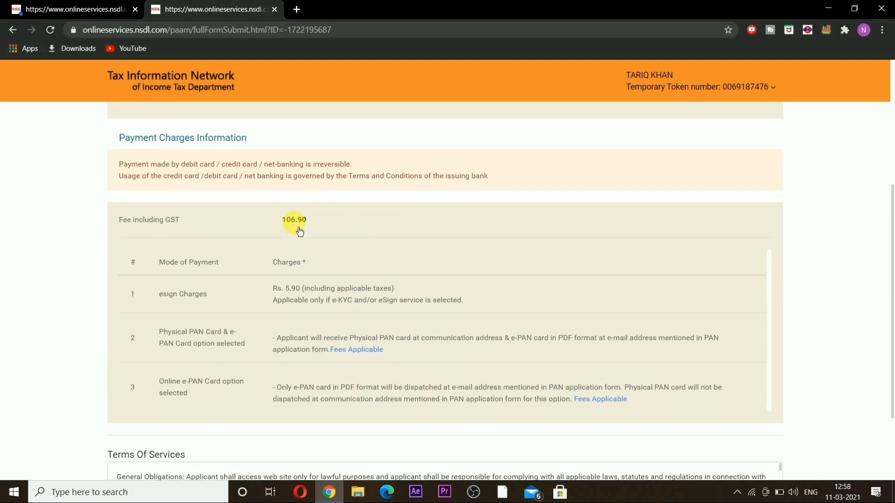
scroll(287, 282, down, 2)
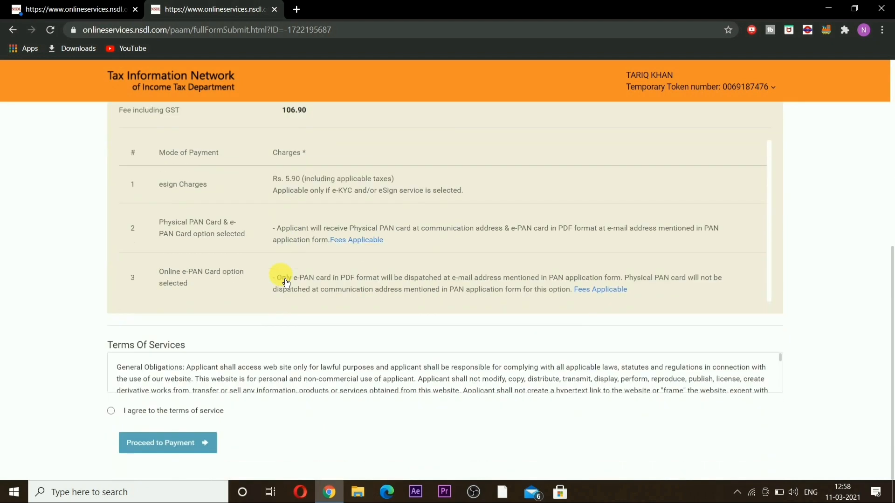
- Accept the terms of service and confirm paying the 106.90 fee
click(117, 412)
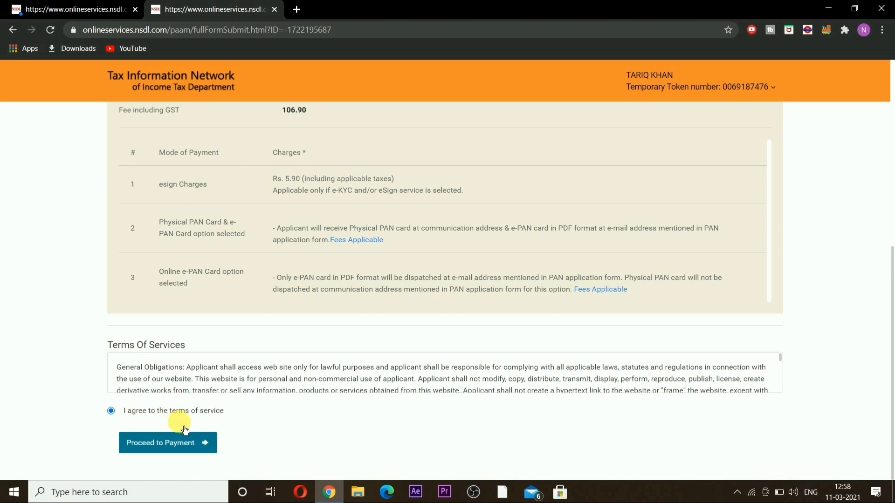
click(185, 453)
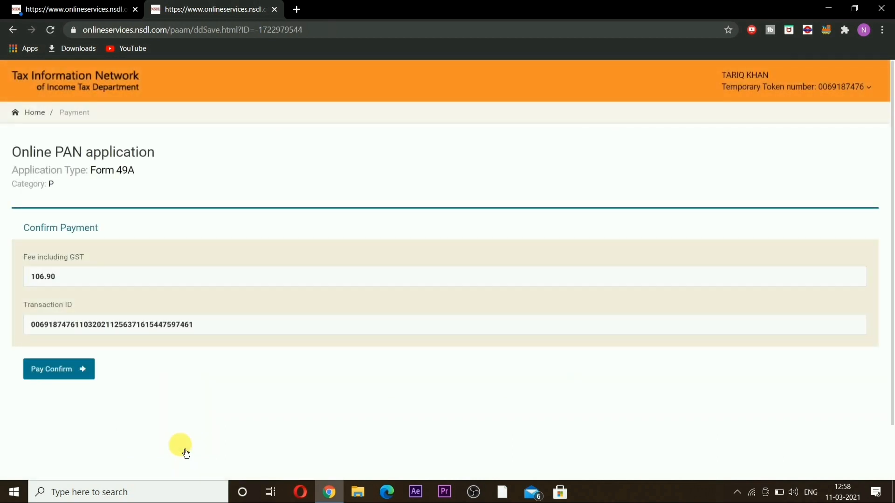
click(78, 379)
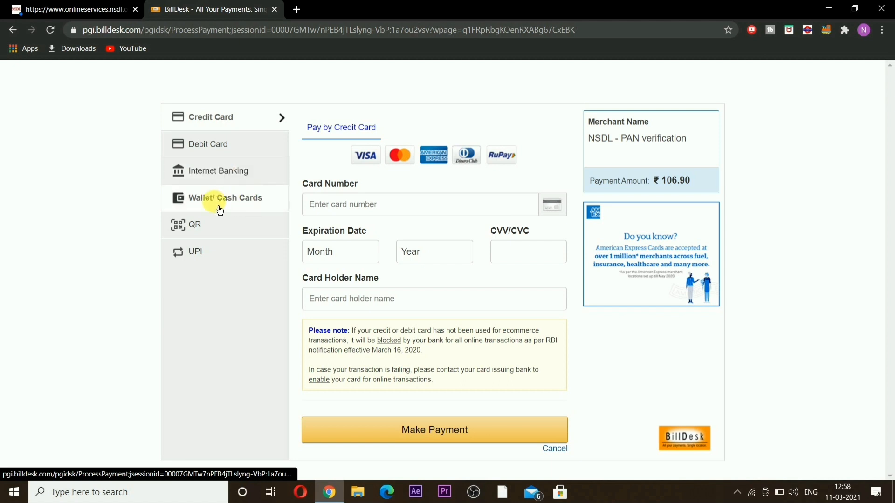
- Pay the ₹106.90 fee by debit card, entering the card details and the bank OTP
click(247, 161)
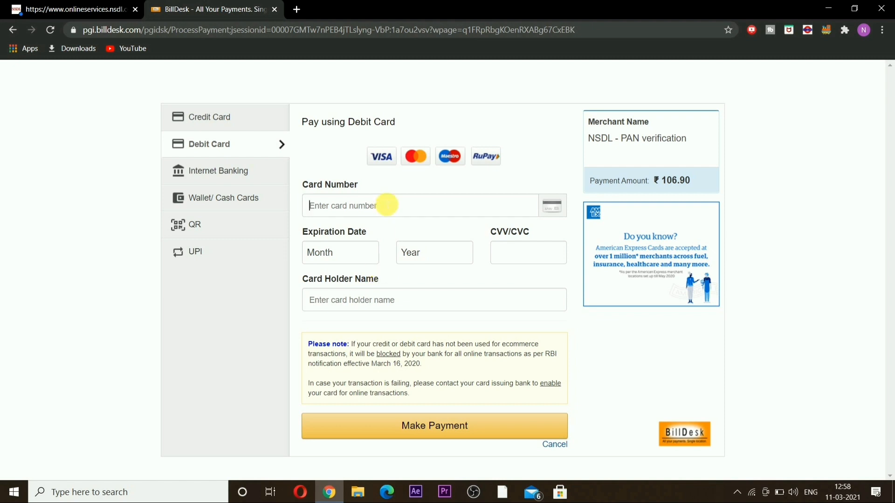
click(387, 204)
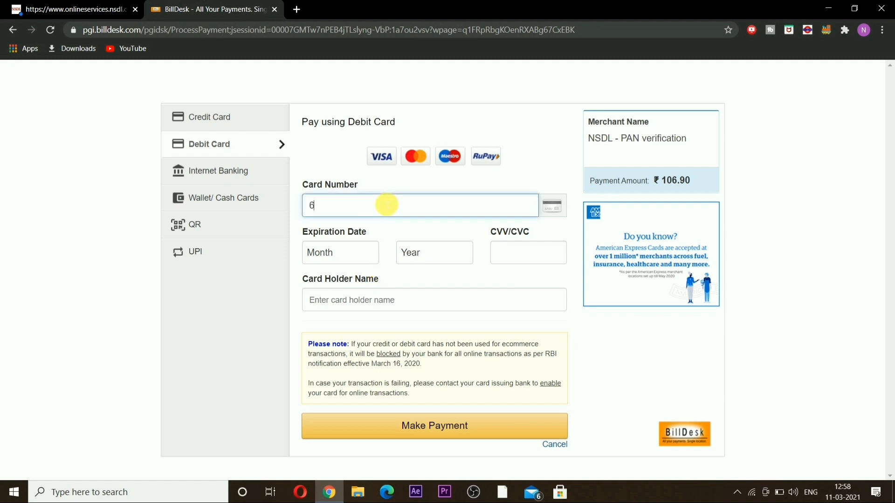
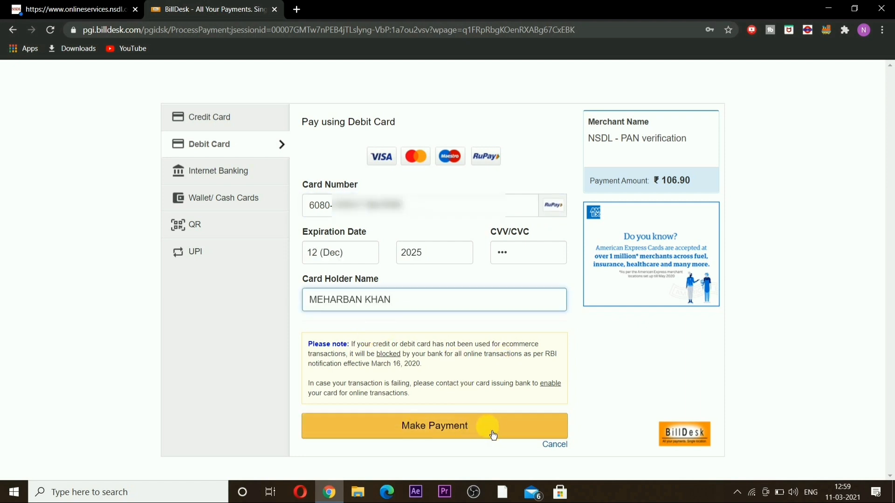
click(445, 431)
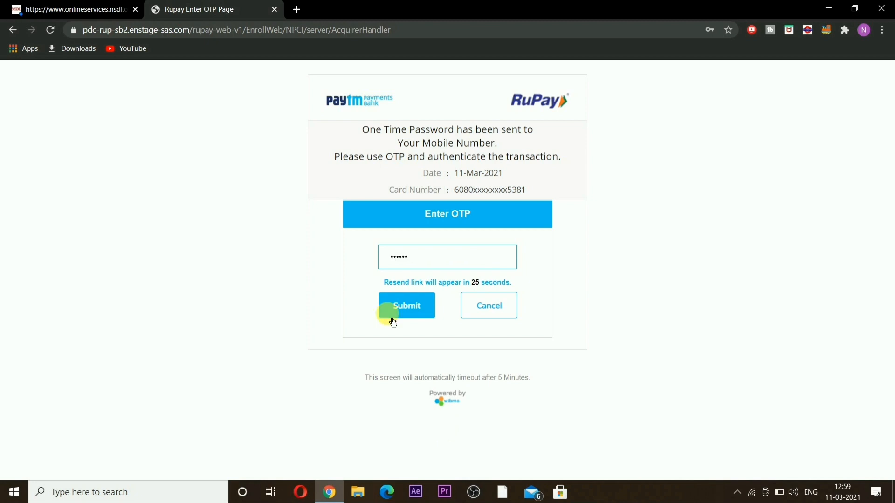
click(426, 311)
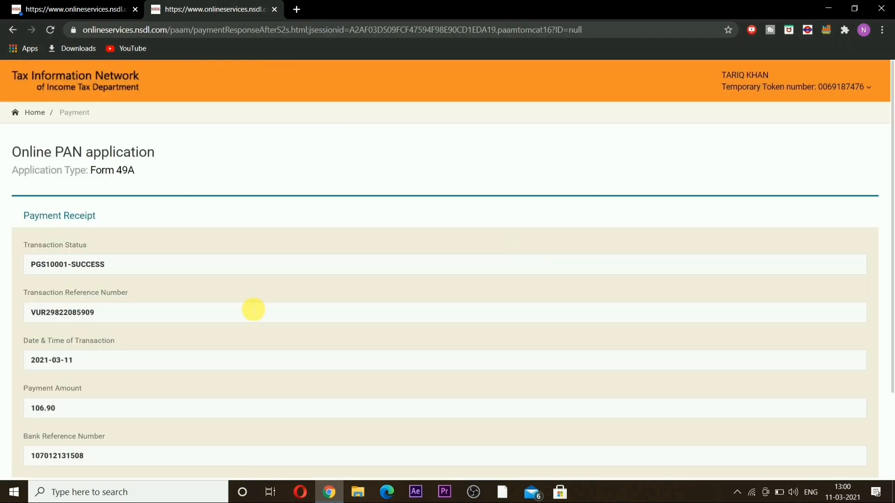
- Continue past the payment receipt, accept the Aadhaar e-KYC/e-Sign consent and start authentication
scroll(253, 310, down, 3)
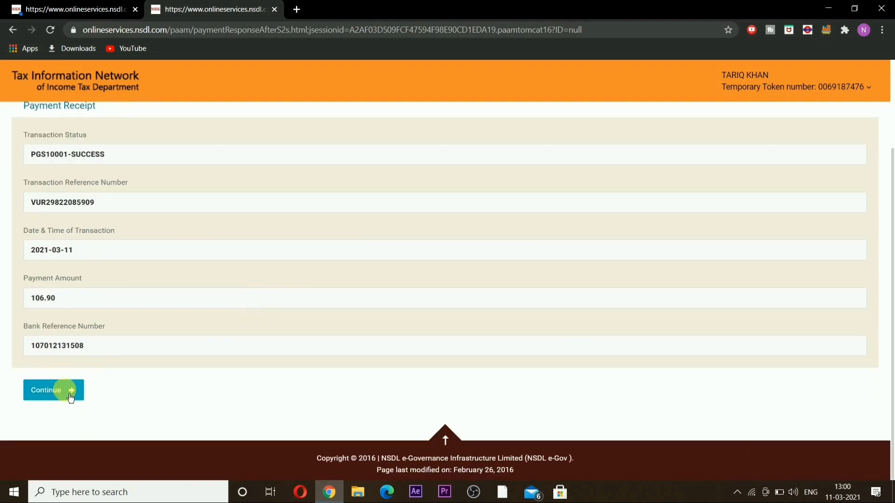
click(70, 399)
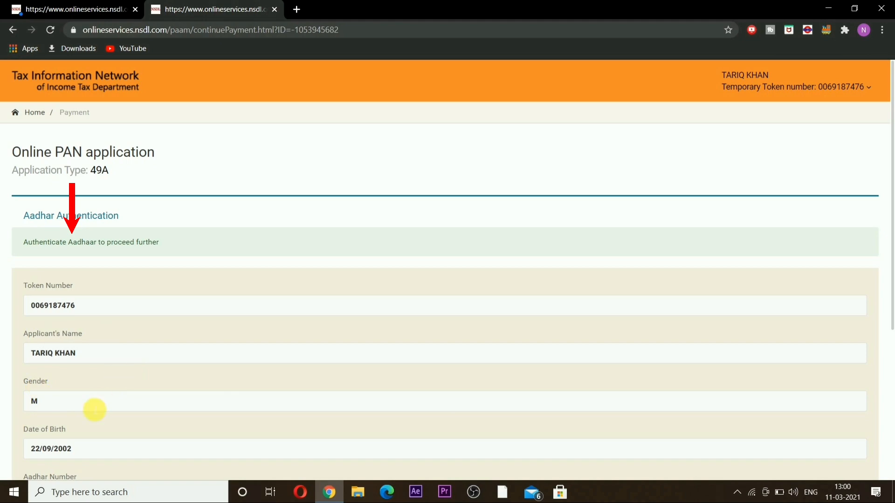
scroll(95, 405, down, 3)
scroll(94, 406, down, 2)
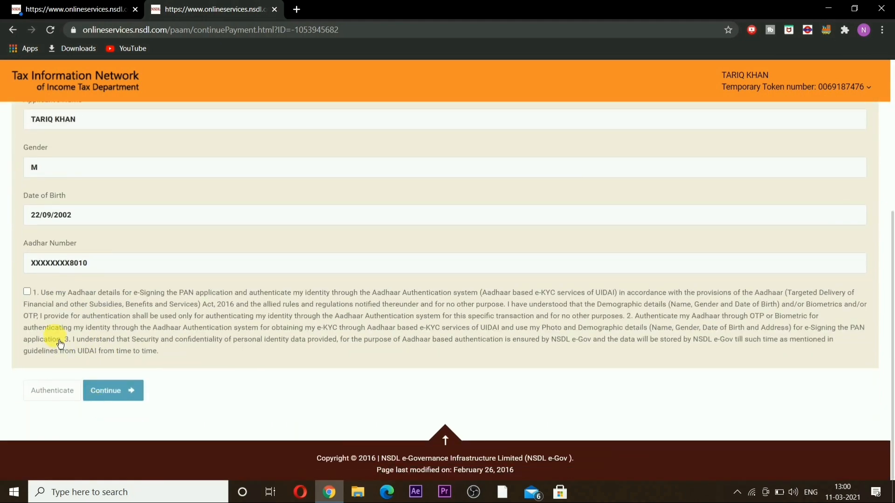
click(27, 292)
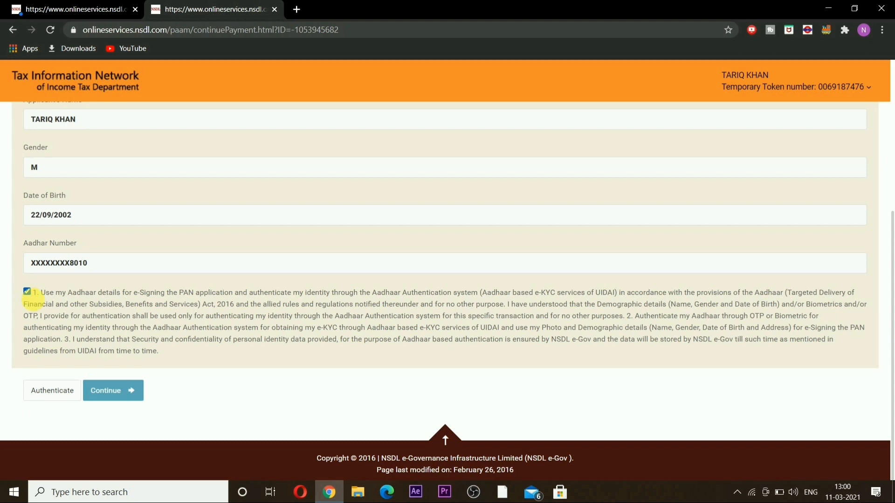
click(65, 396)
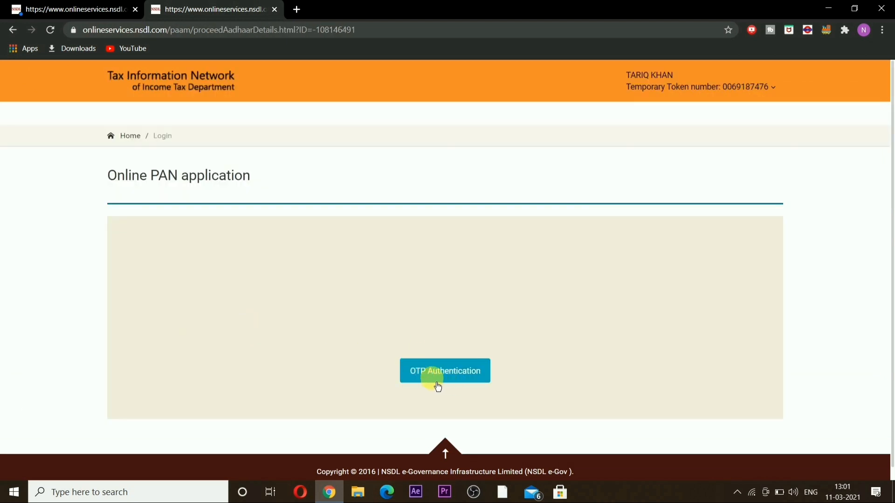
- Choose OTP authentication and submit the one-time password received on the registered mobile
click(462, 379)
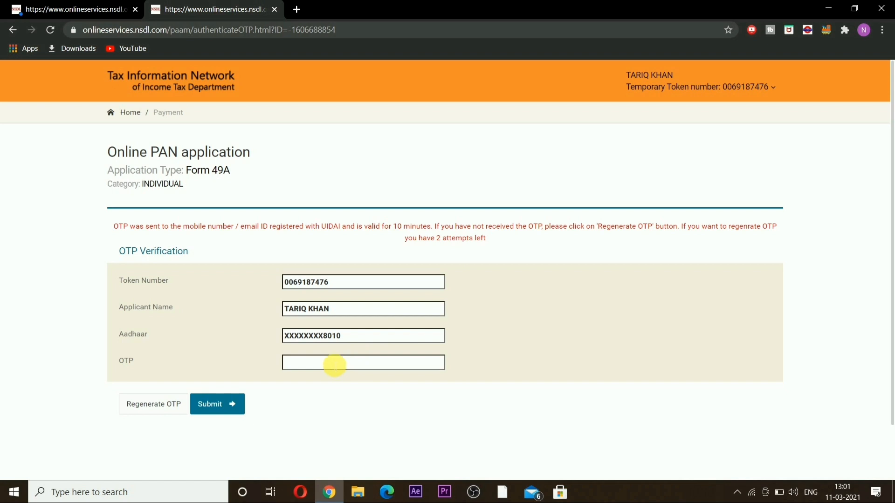
click(334, 364)
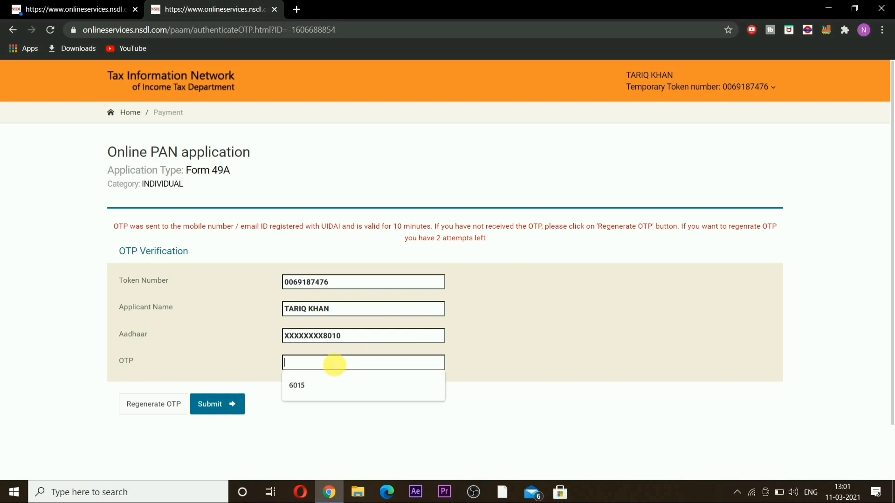
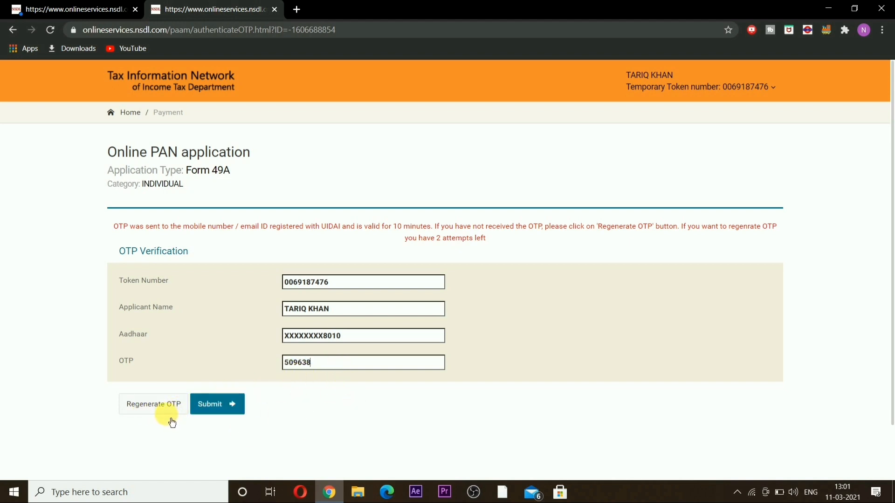
click(227, 417)
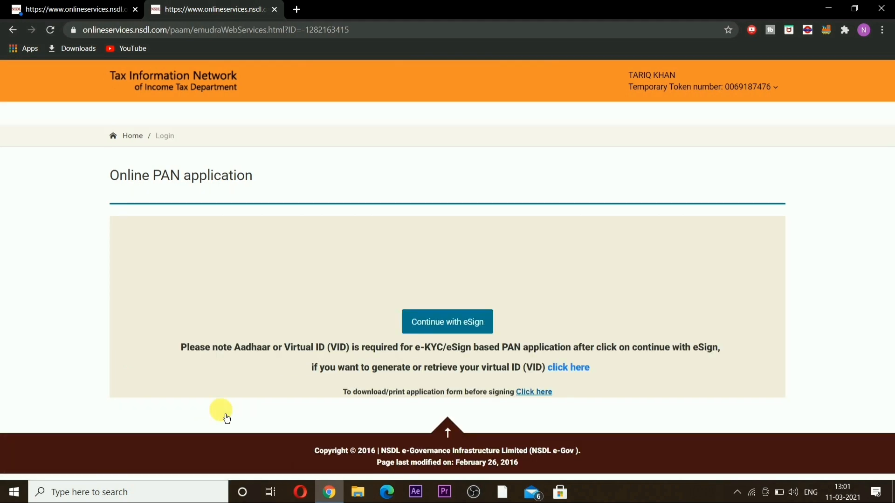
- Continue with eSign, enter the Aadhaar number, authorise NSDL e-Gov and verify the sent OTP
click(452, 332)
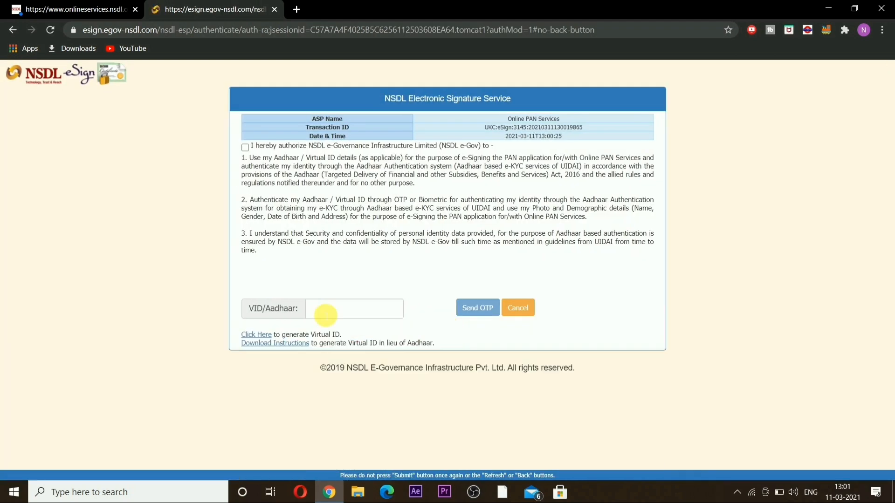
click(325, 315)
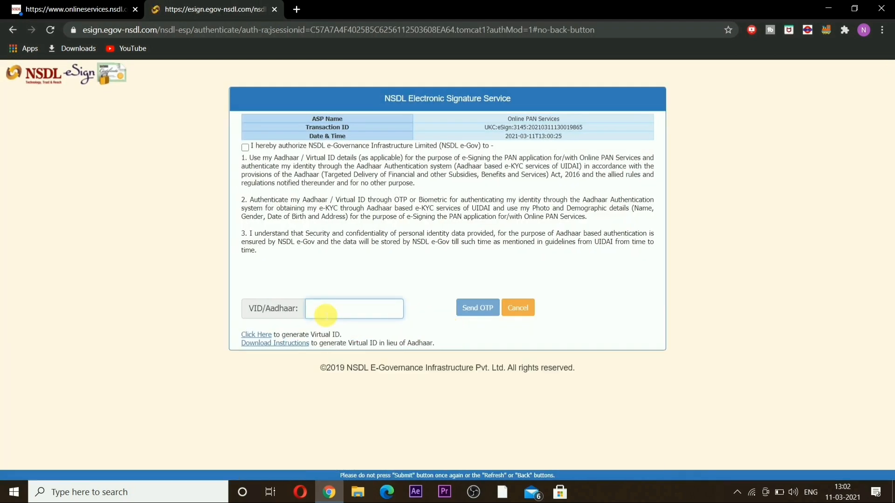
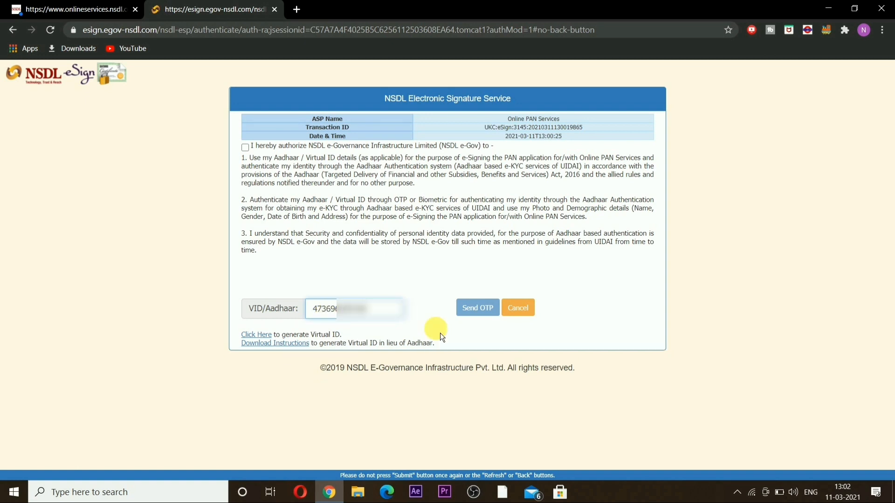
click(245, 148)
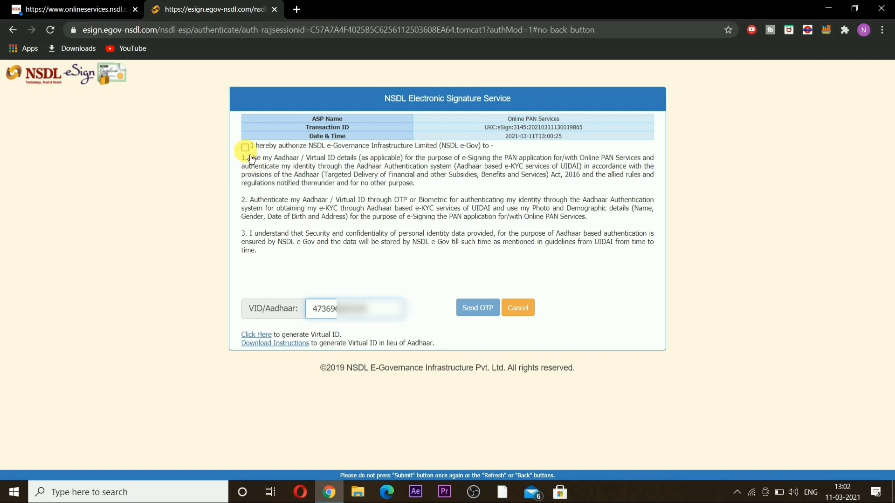
click(474, 313)
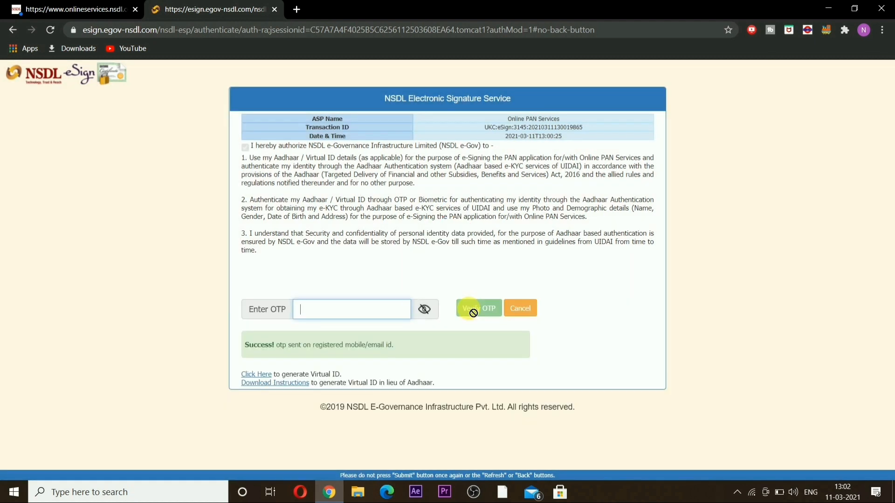
text(••••••)
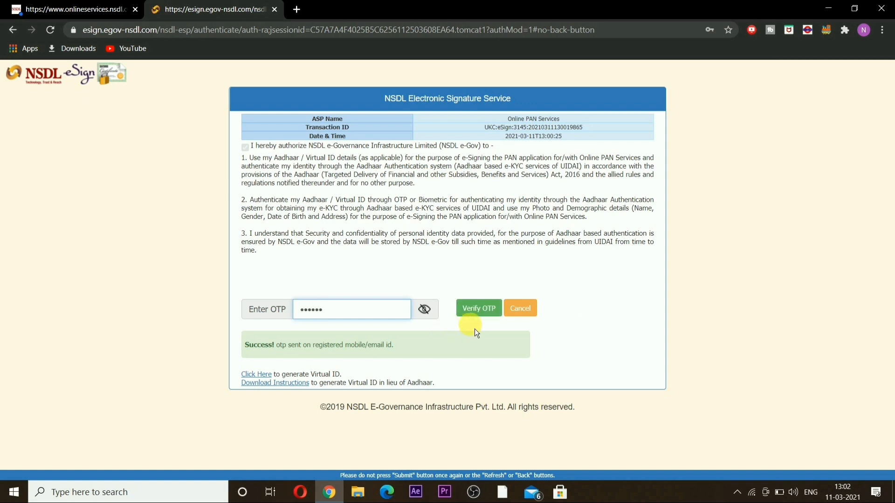
click(478, 315)
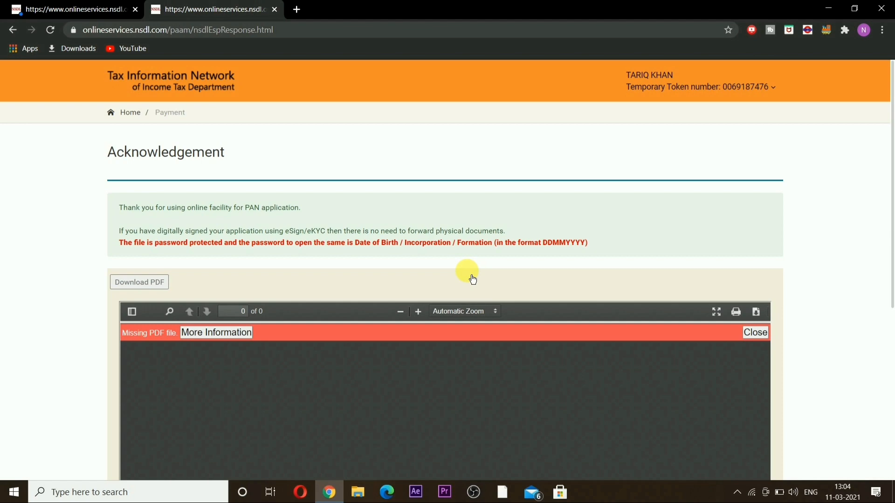
- Download the acknowledgement PDF and open it from the downloads bar
click(157, 265)
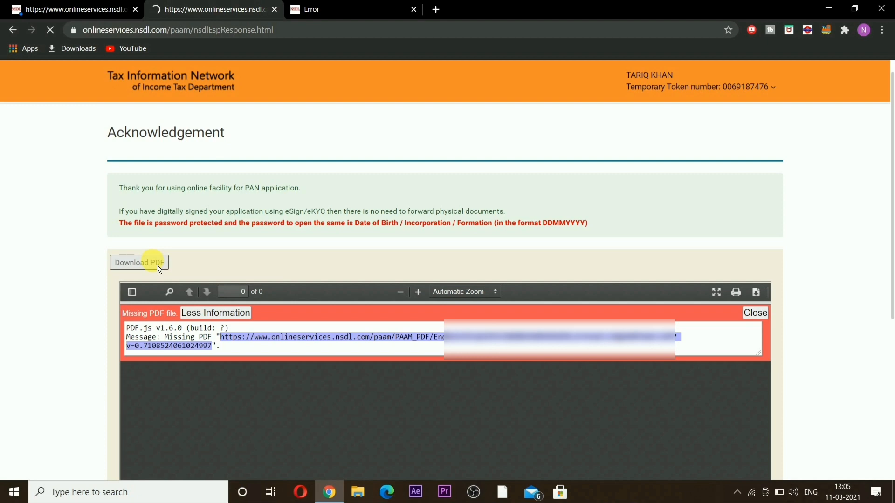
click(187, 313)
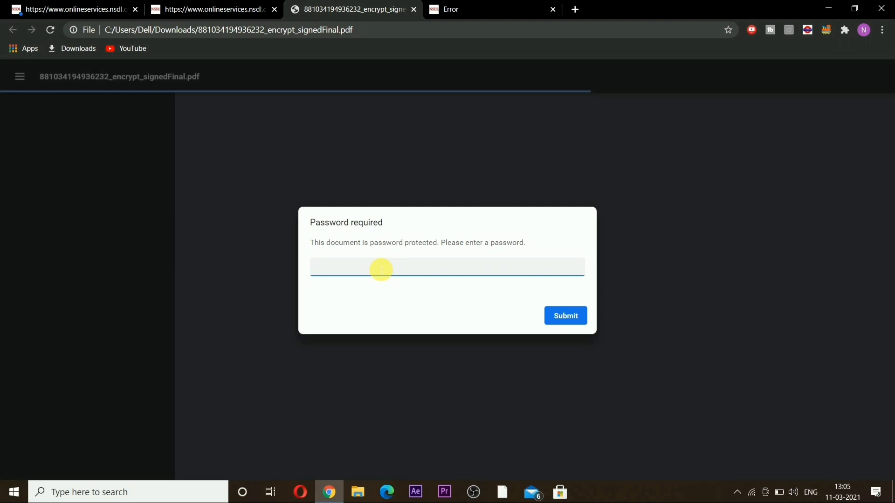
- Enter the date-of-birth password in DDMMYYYY format to unlock the acknowledgement PDF
text(••)
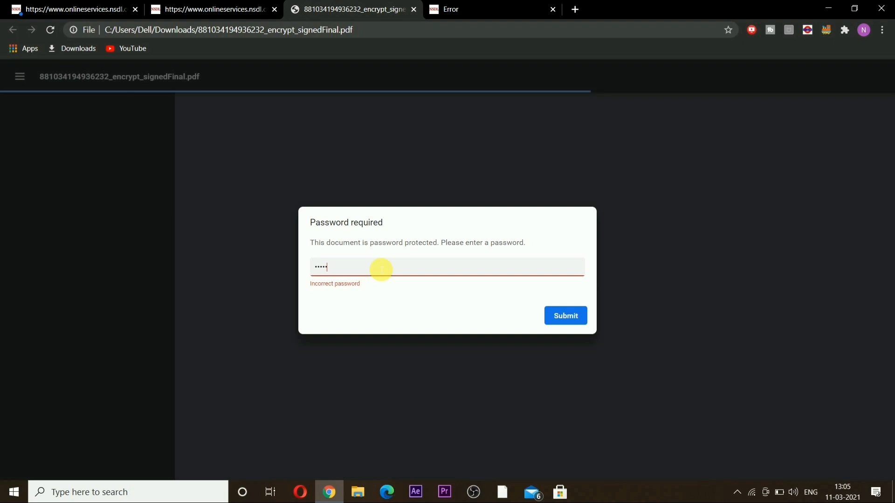
text(•••)
key(Return)
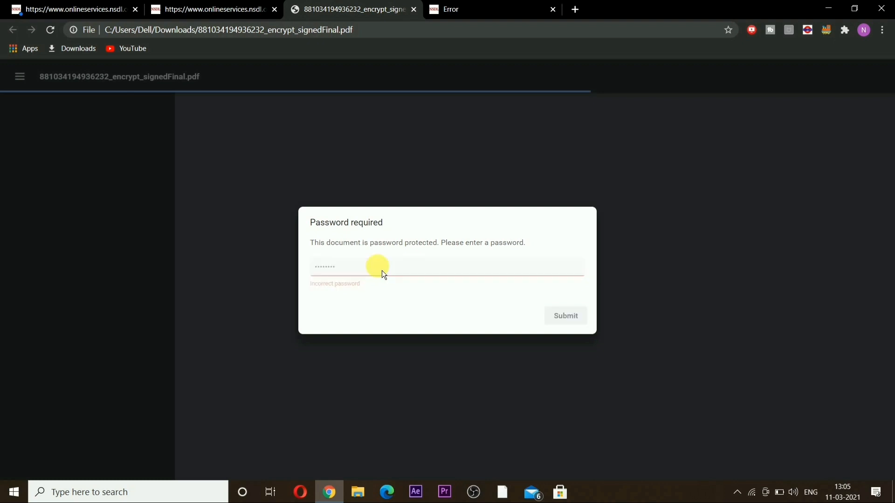